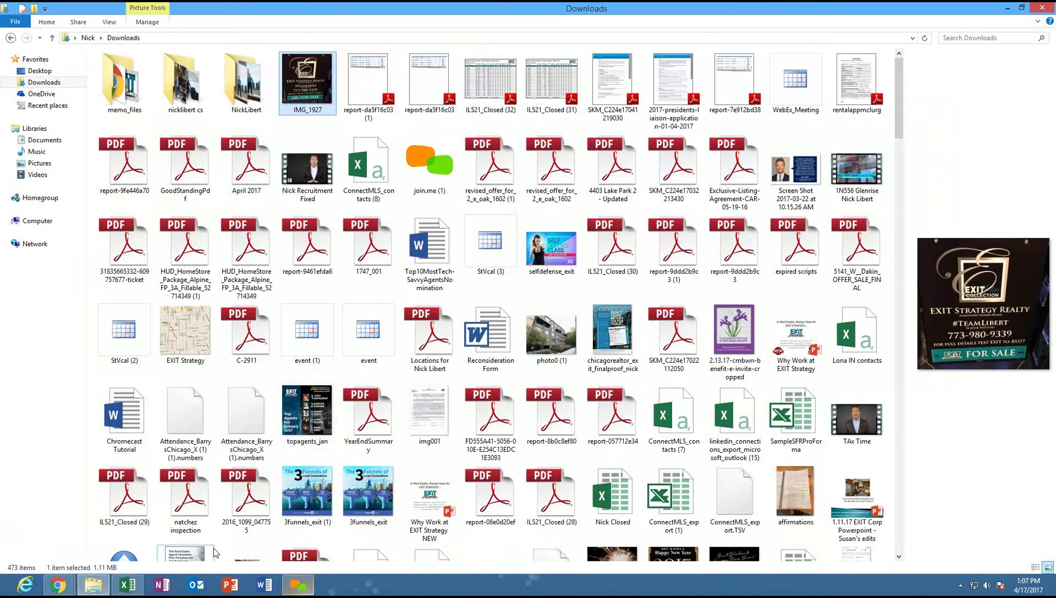
# Step: Show the EXIT Strategy yard sign from IMG_1927 in the Downloads preview pane
pyautogui.moveTo(56, 587)
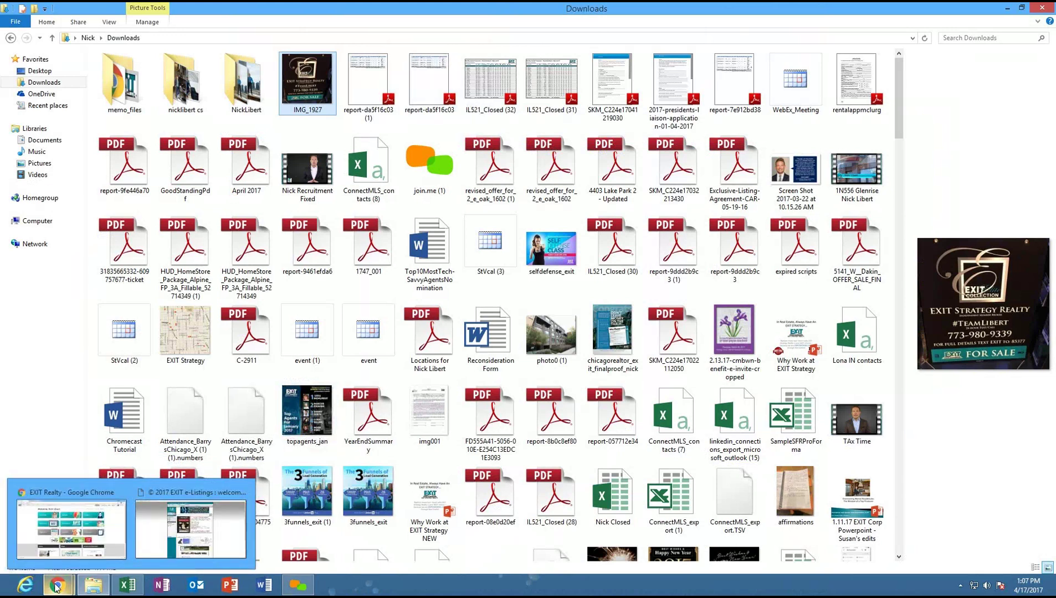
# Step: Switch to the EXIT Realty portal window and open the account menu under the user name
pyautogui.click(66, 498)
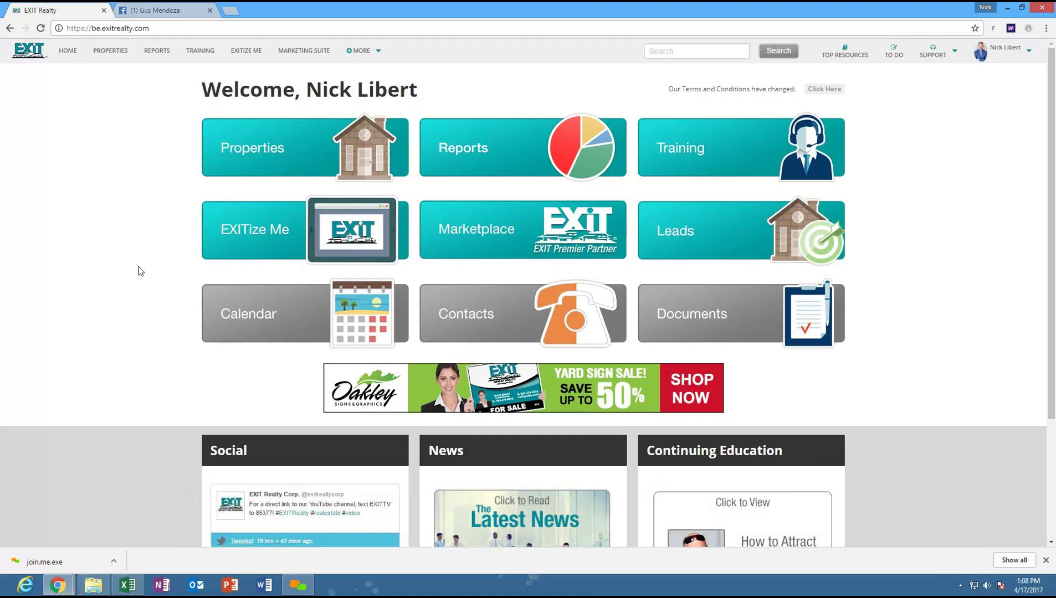
pyautogui.click(980, 49)
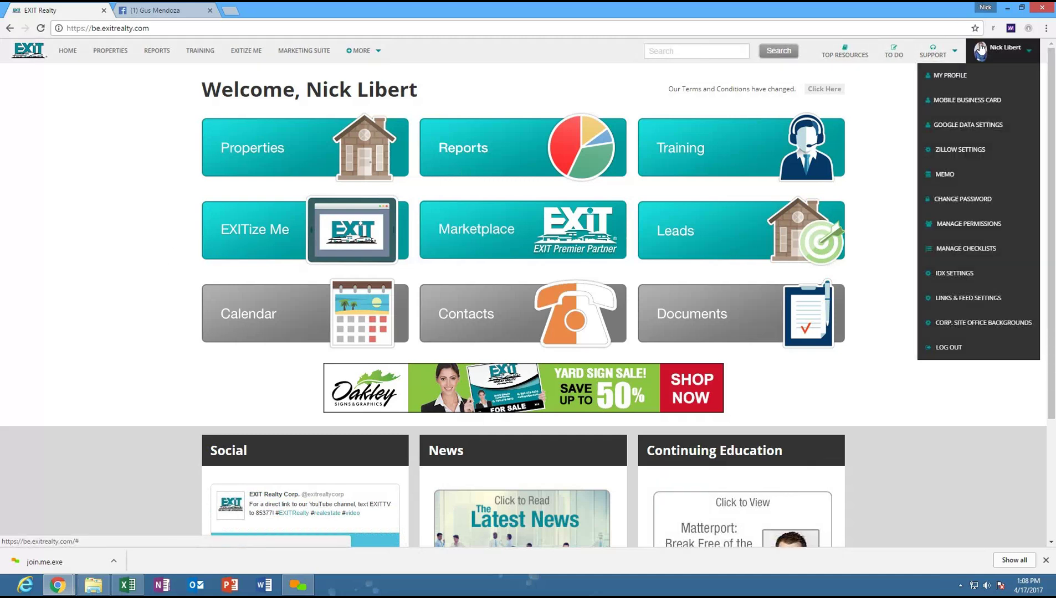
pyautogui.click(979, 53)
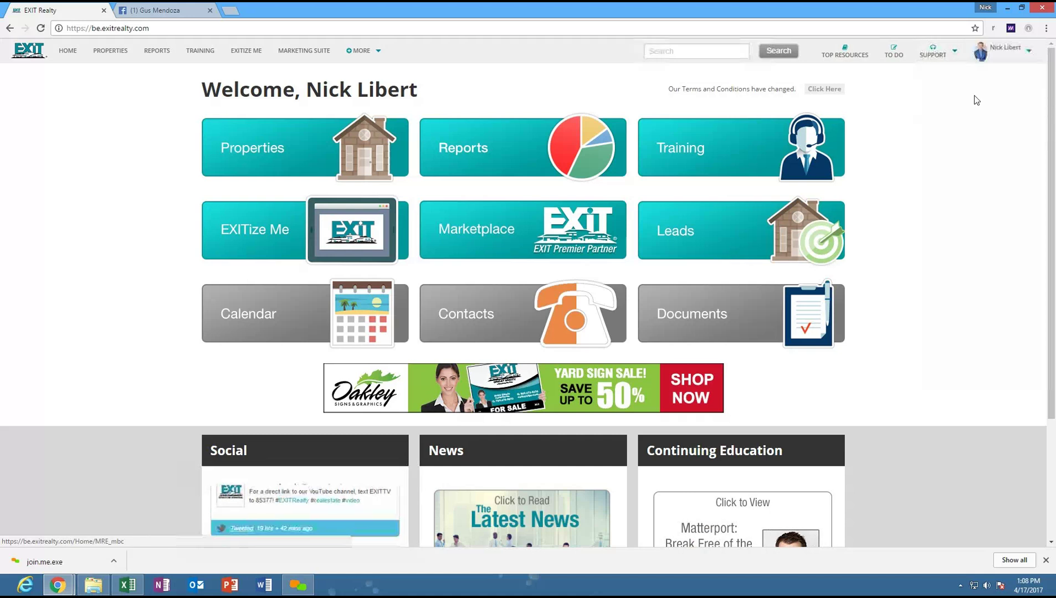
pyautogui.click(979, 54)
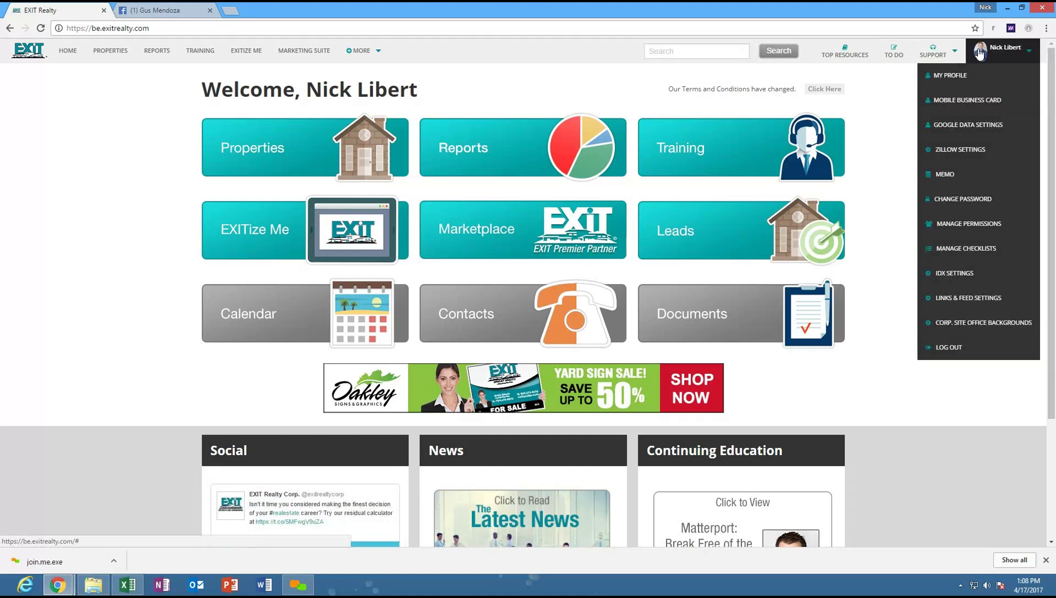
# Step: Open Mobile Business Card, try 'Libert' as the custom text code, then erase it
pyautogui.click(968, 100)
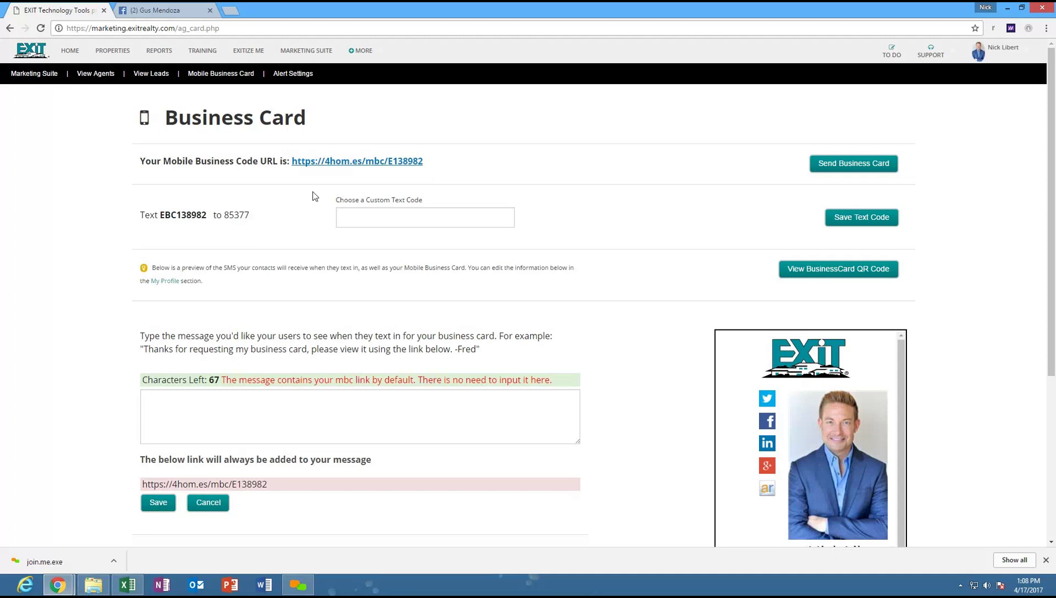
pyautogui.click(359, 220)
pyautogui.write('Li')
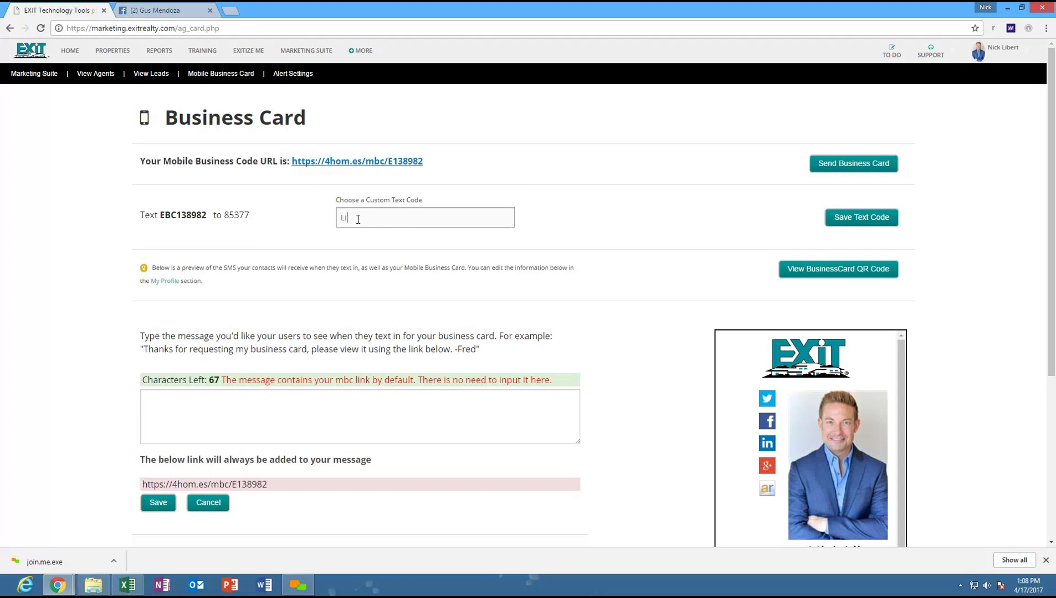
pyautogui.write('bert')
pyautogui.press('BackSpace')
pyautogui.press('BackSpace')
pyautogui.press('BackSpace')
pyautogui.press('BackSpace')
pyautogui.press('BackSpace')
pyautogui.press('BackSpace')
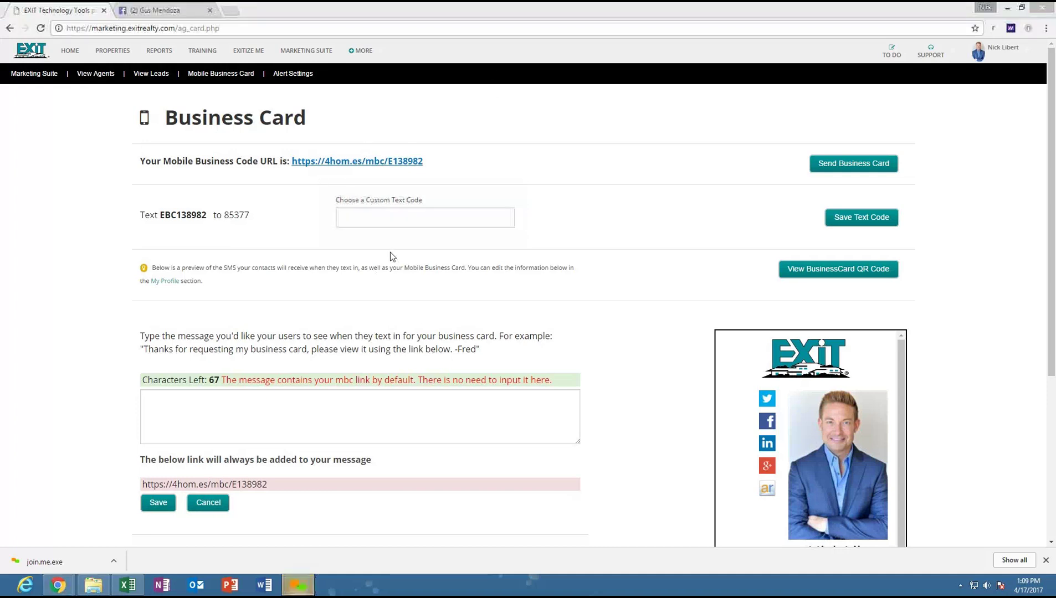
# Step: Enter 'Libert' in the Custom Text Code box and highlight 'to 85377'
pyautogui.click(373, 214)
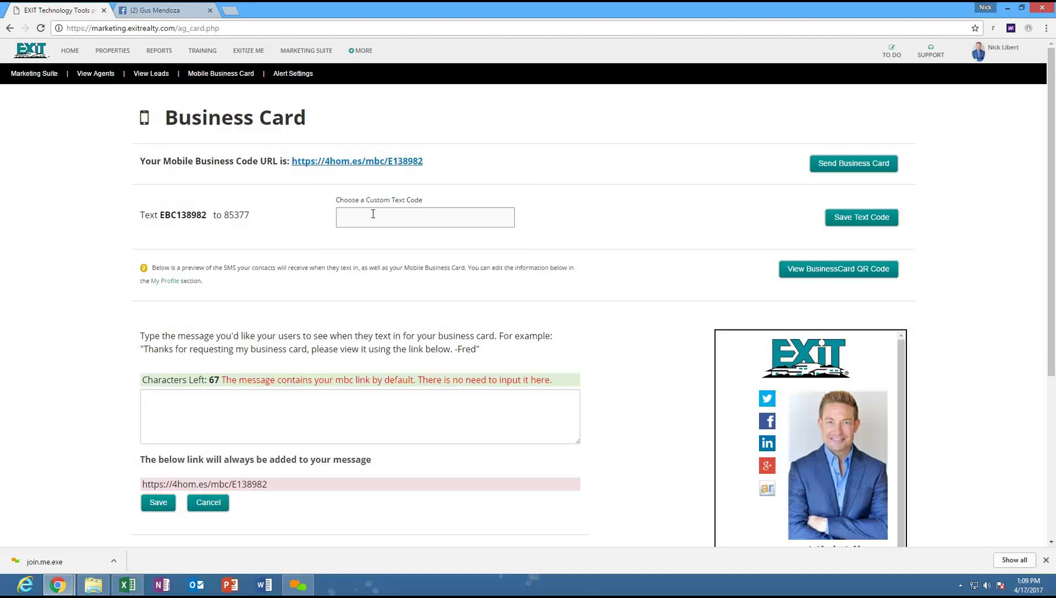
pyautogui.click(373, 214)
pyautogui.write('Libert')
pyautogui.moveTo(213, 216); pyautogui.dragTo(259, 224)
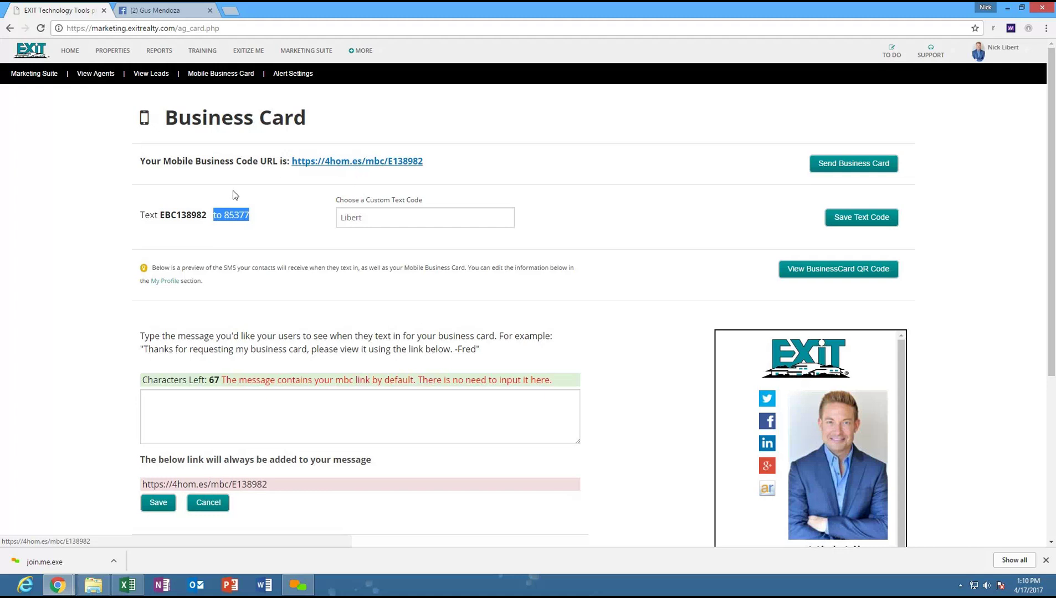
pyautogui.click(382, 220)
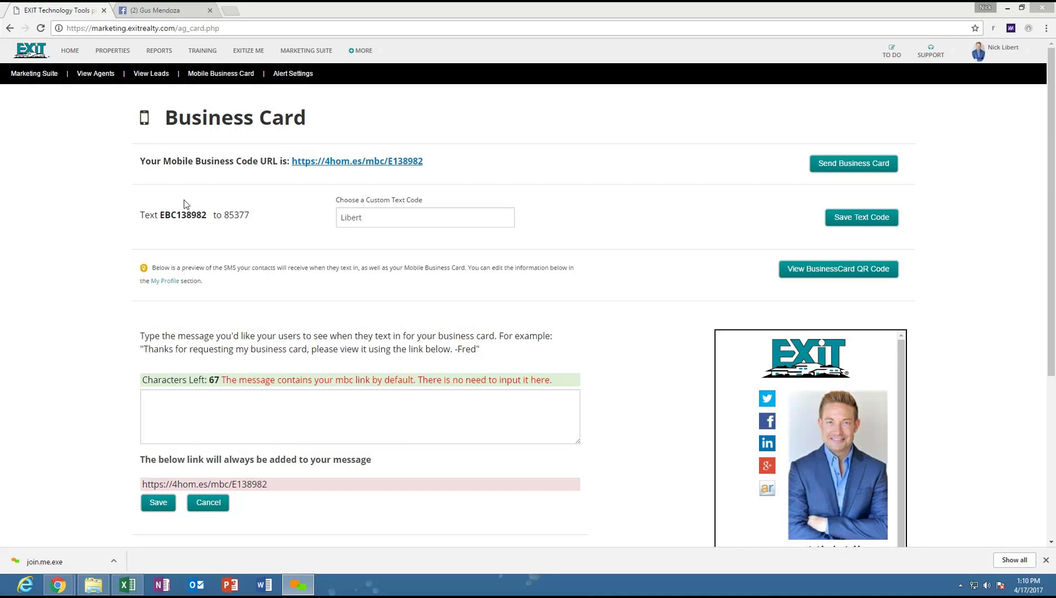
pyautogui.click(1052, 145)
pyautogui.scroll(-1, 1053, 183)
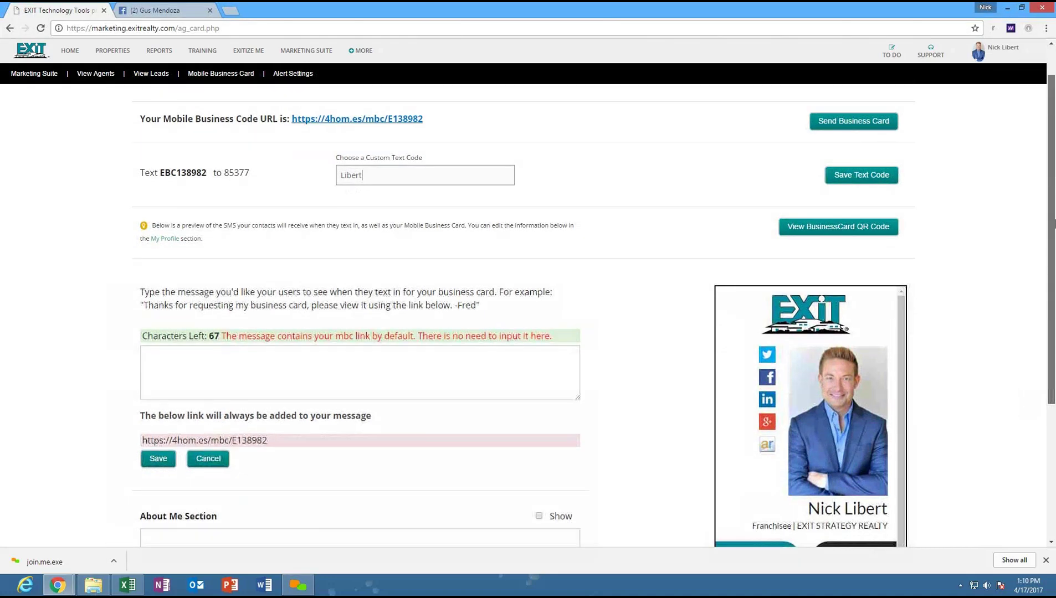
pyautogui.scroll(-3, 1054, 223)
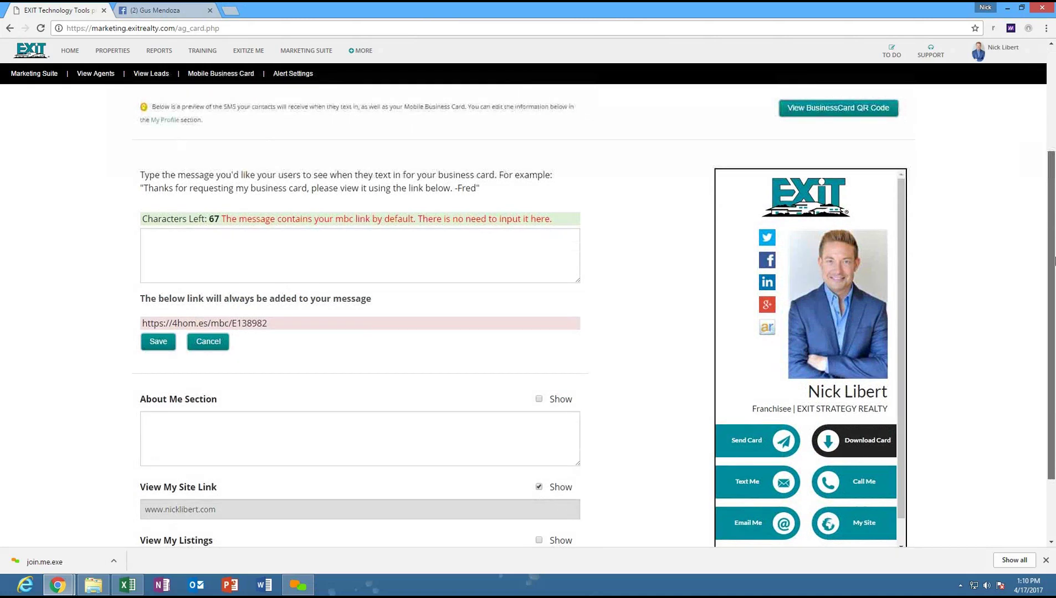
pyautogui.scroll(-1, 1052, 266)
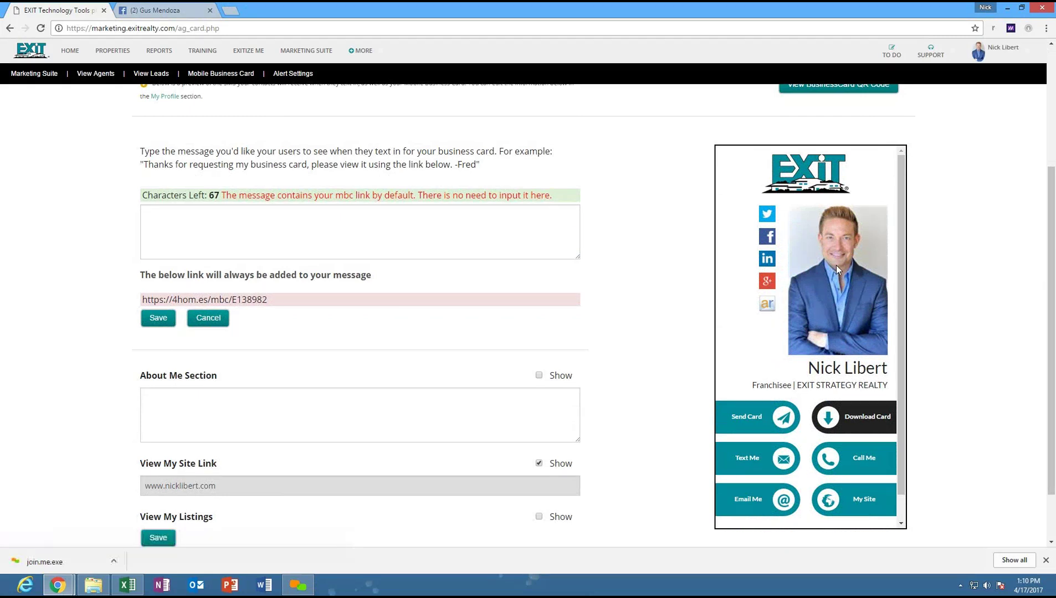
pyautogui.moveTo(901, 327); pyautogui.dragTo(923, 379)
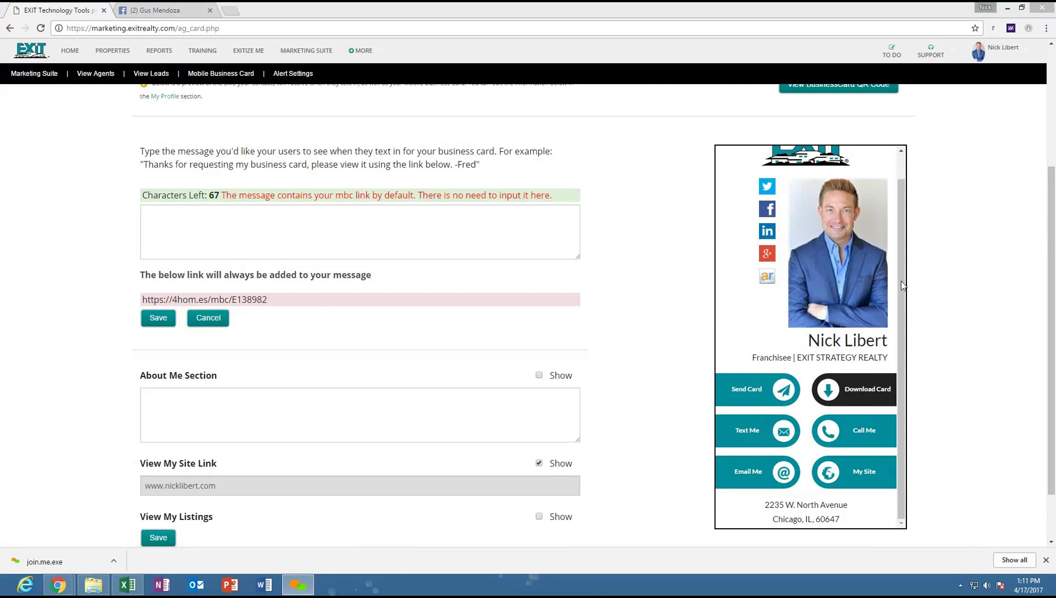
pyautogui.scroll(1, 897, 332)
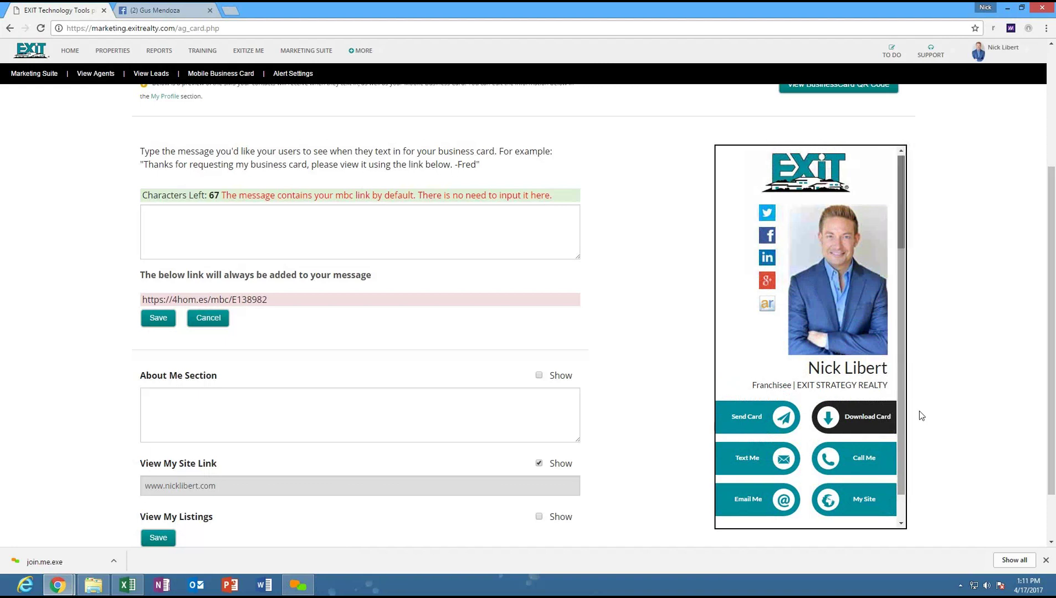
pyautogui.scroll(-1, 856, 398)
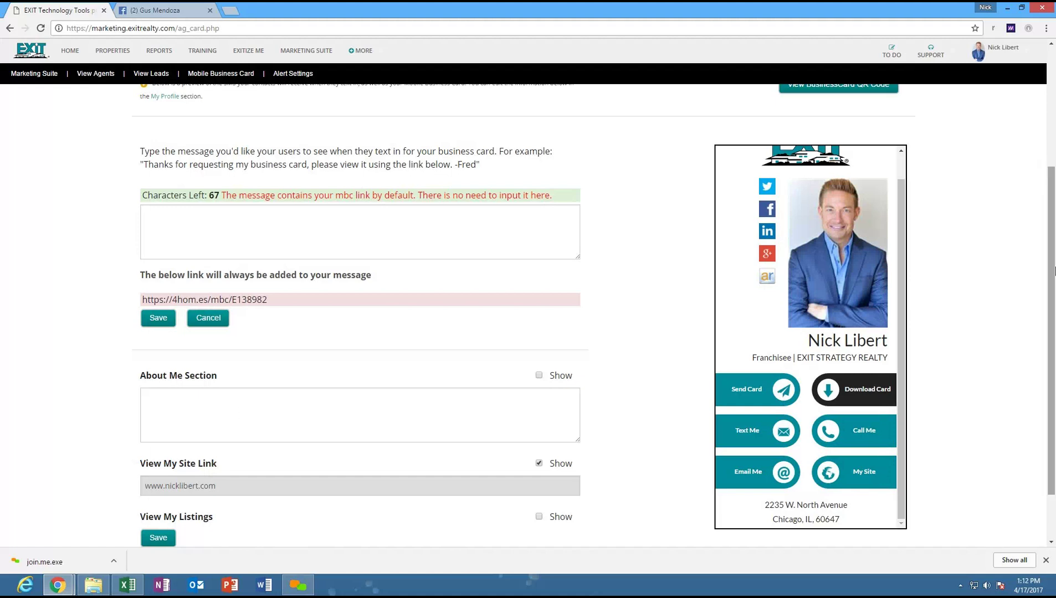
pyautogui.moveTo(1054, 270); pyautogui.dragTo(1054, 247)
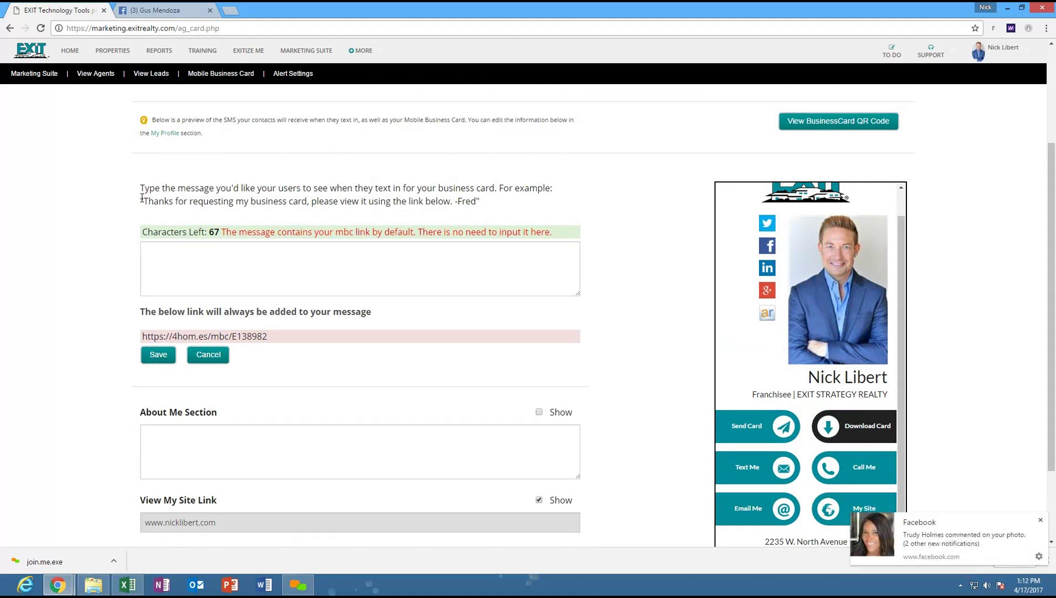
pyautogui.click(162, 251)
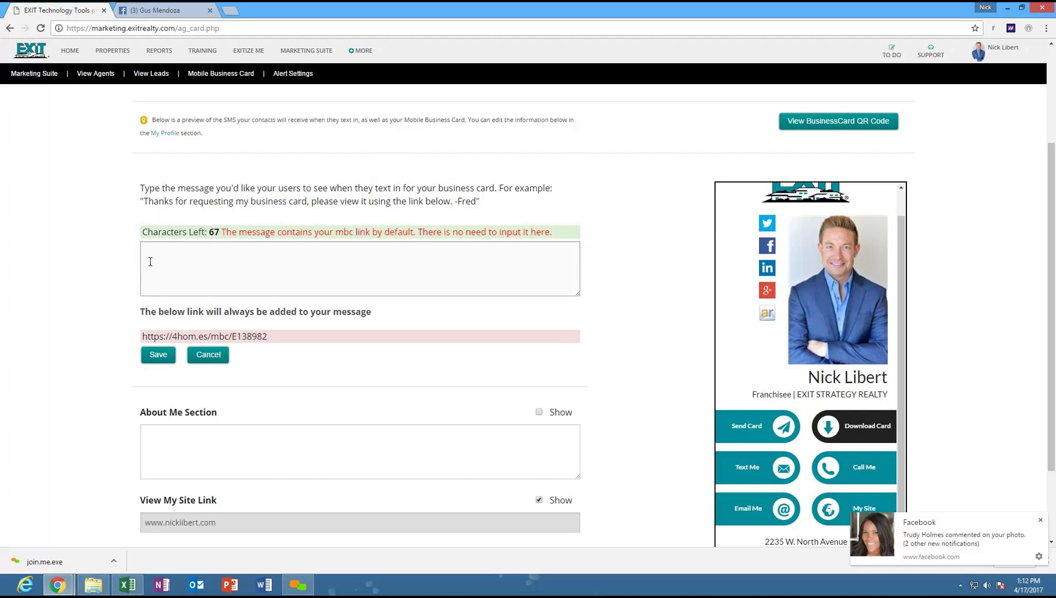
pyautogui.moveTo(144, 201); pyautogui.dragTo(477, 203)
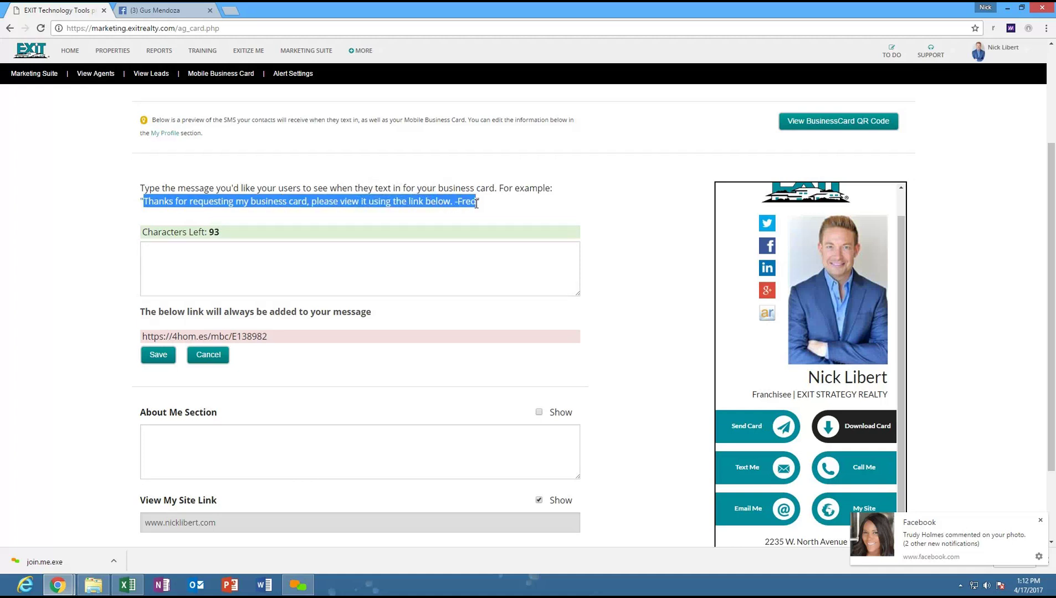
pyautogui.click(210, 263)
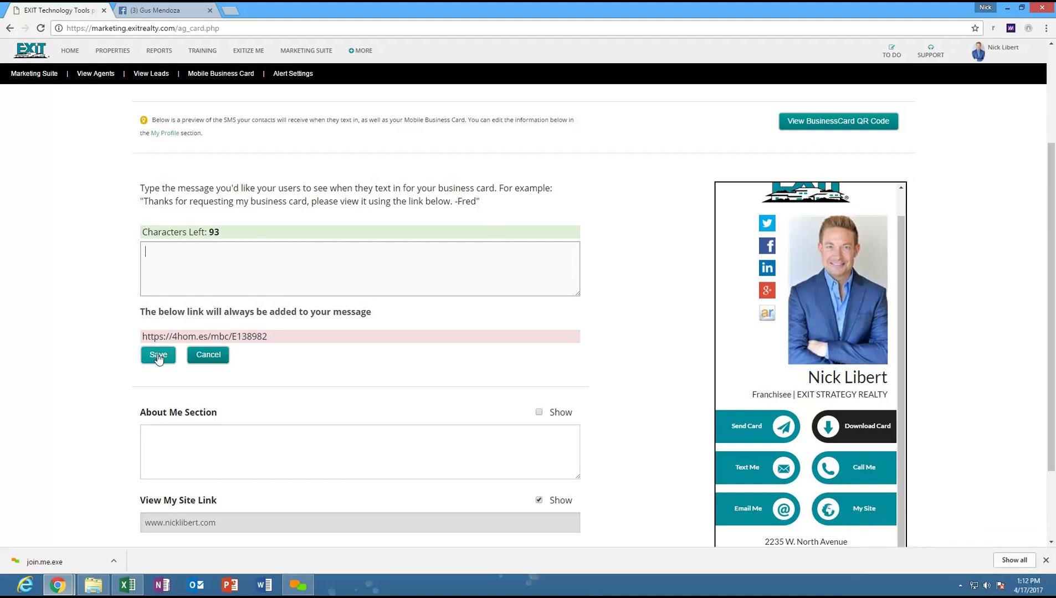
pyautogui.scroll(-2, 414, 330)
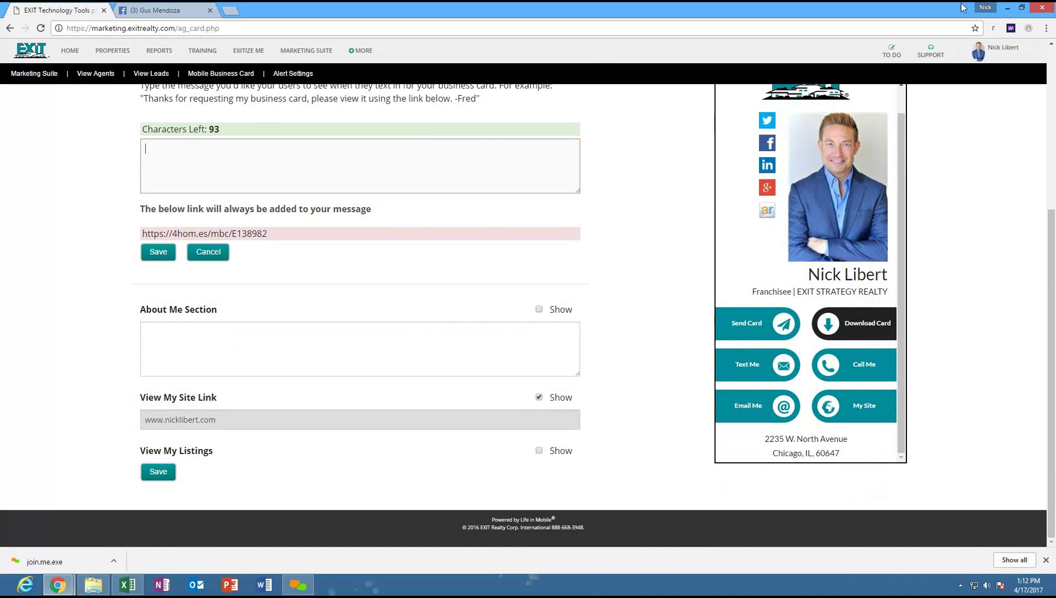
pyautogui.click(980, 53)
# Step: Tick View My Listings Show, save the business card settings and confirm the Settings Saved alert
pyautogui.click(672, 342)
pyautogui.click(538, 452)
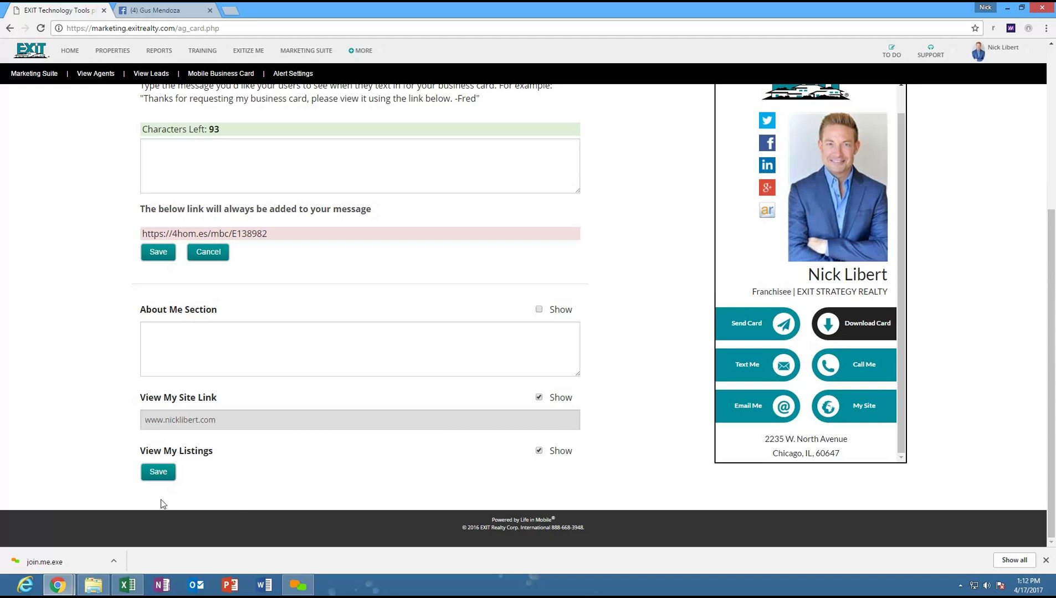
pyautogui.click(155, 472)
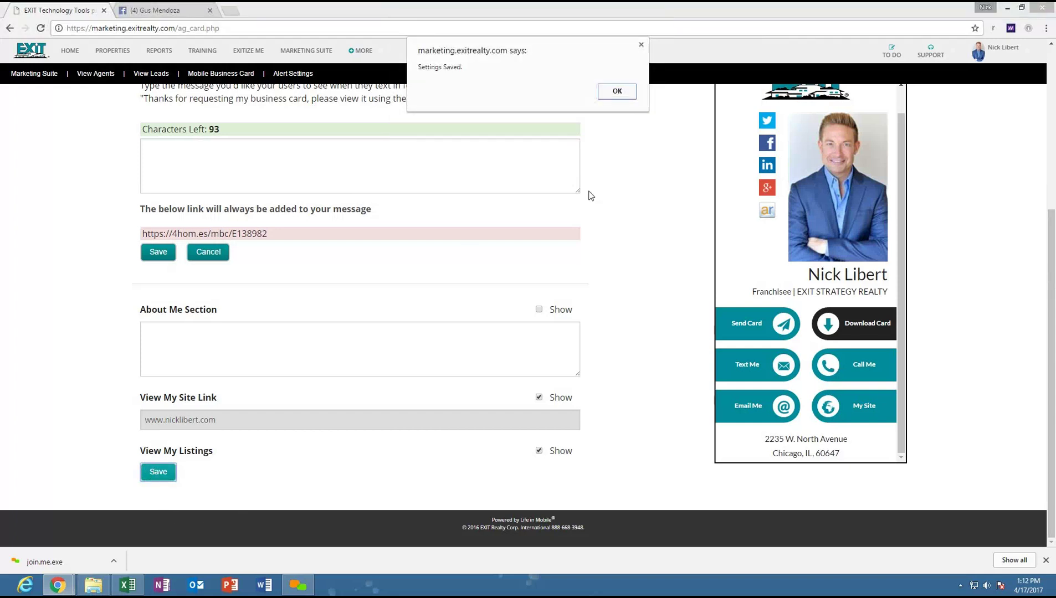
pyautogui.click(615, 92)
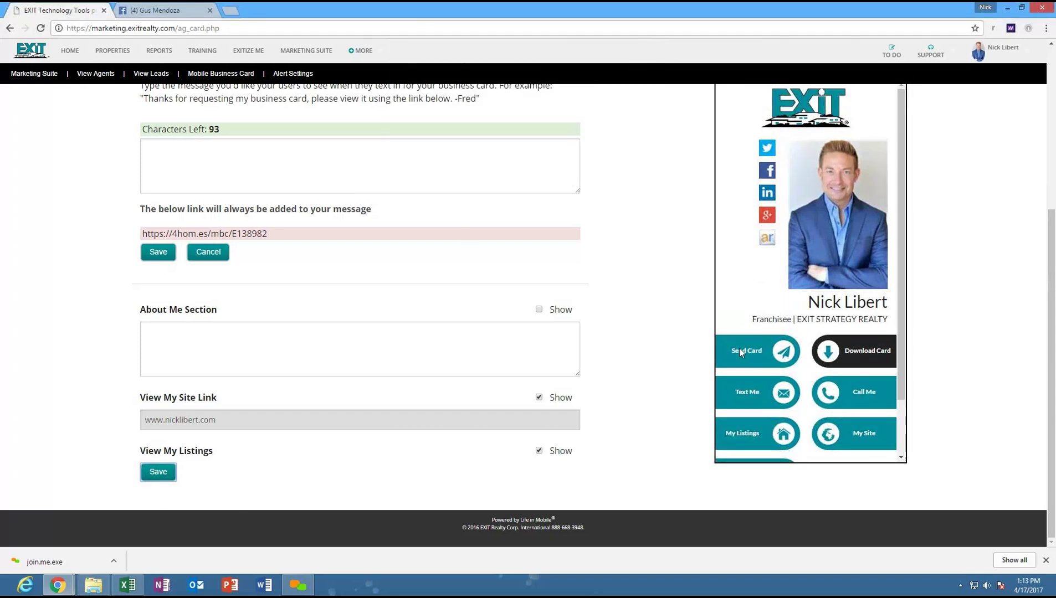
pyautogui.scroll(-2, 903, 299)
# Step: Scroll back to the top and drop open the profile menu at the top right
pyautogui.moveTo(1050, 262); pyautogui.dragTo(969, 66)
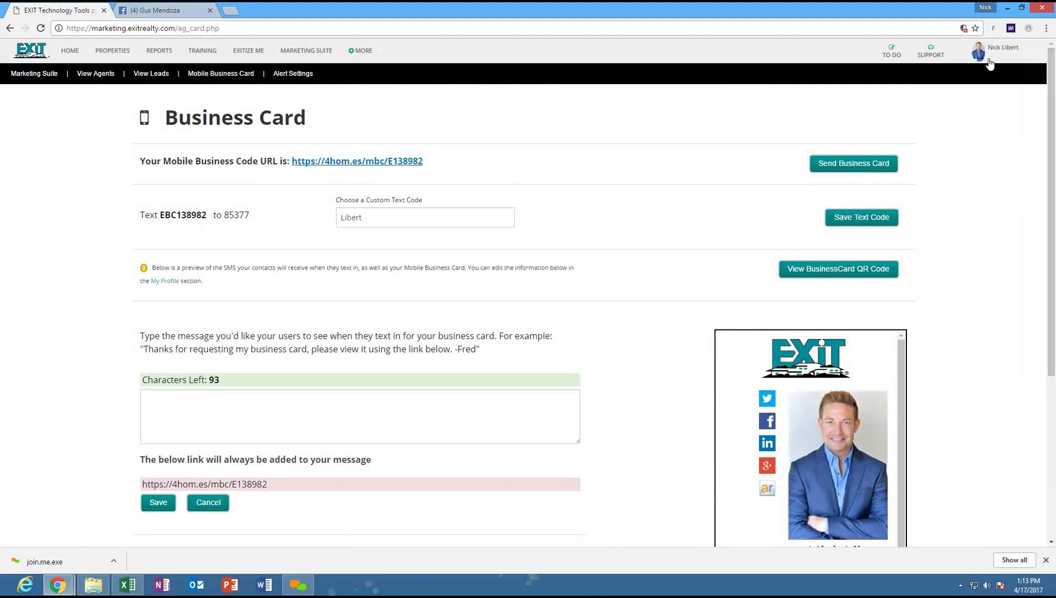
pyautogui.moveTo(986, 59)
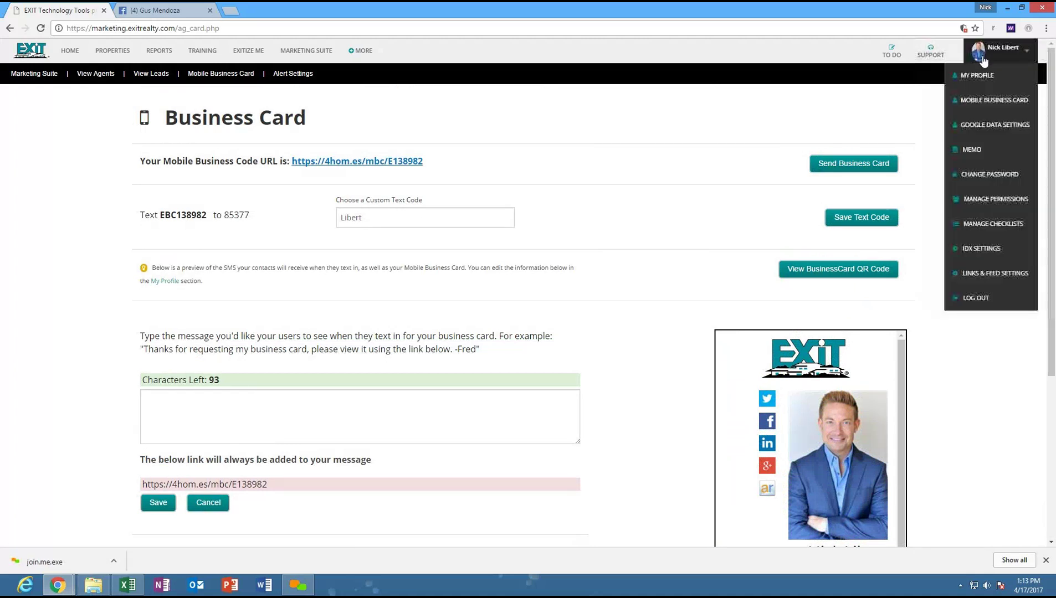
# Step: Choose My Profile from the account dropdown to view the Personal Details
pyautogui.click(974, 78)
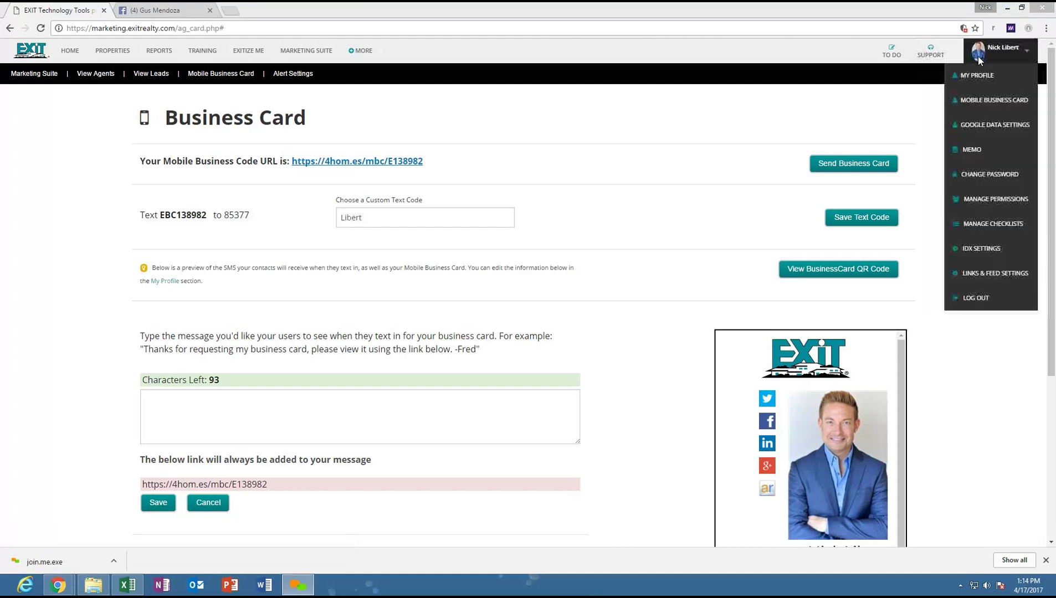
pyautogui.click(972, 77)
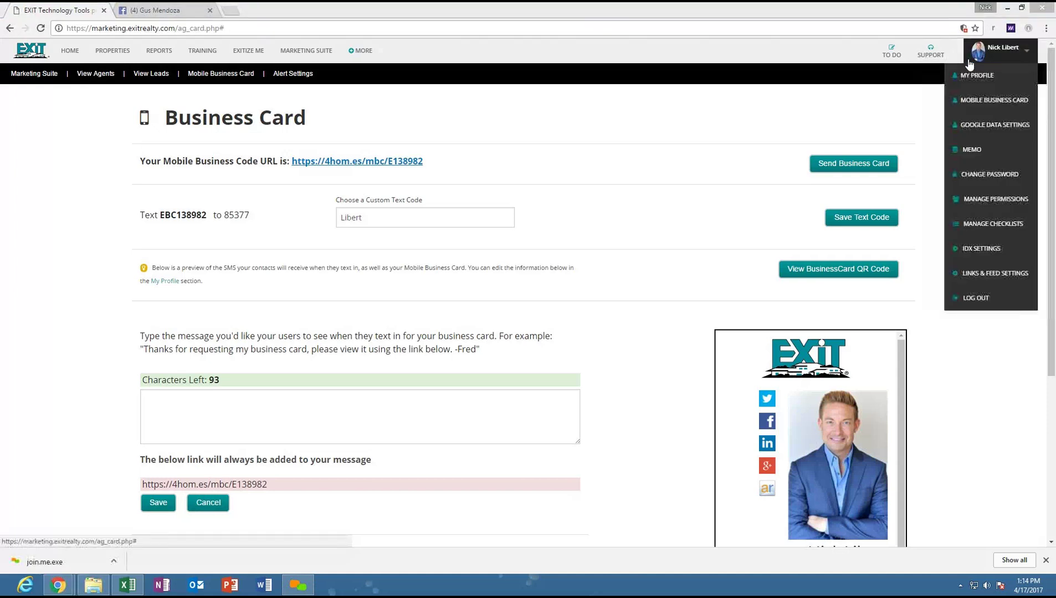
pyautogui.click(968, 76)
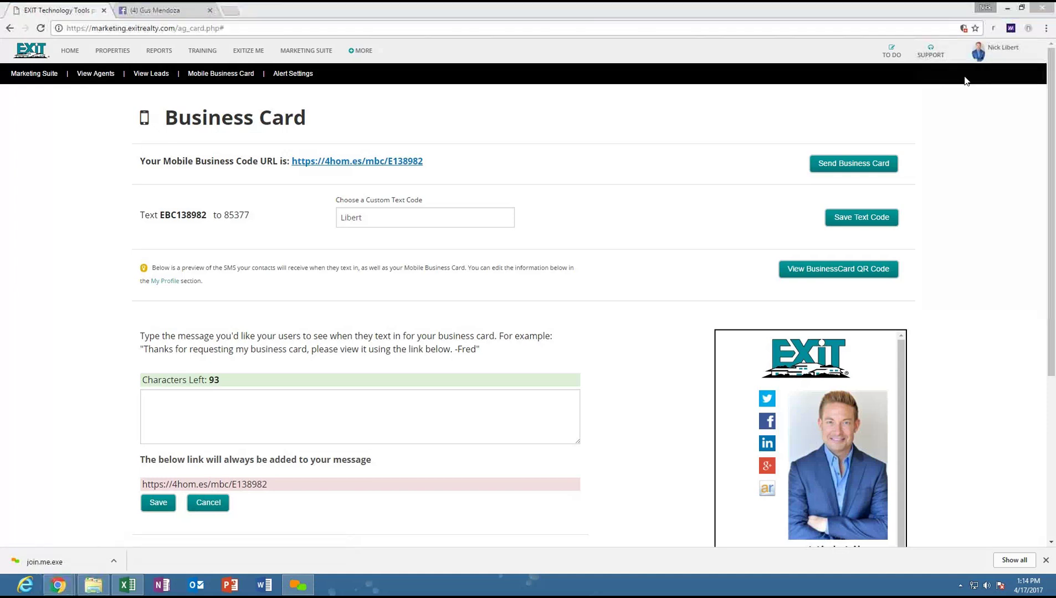
pyautogui.moveTo(952, 82)
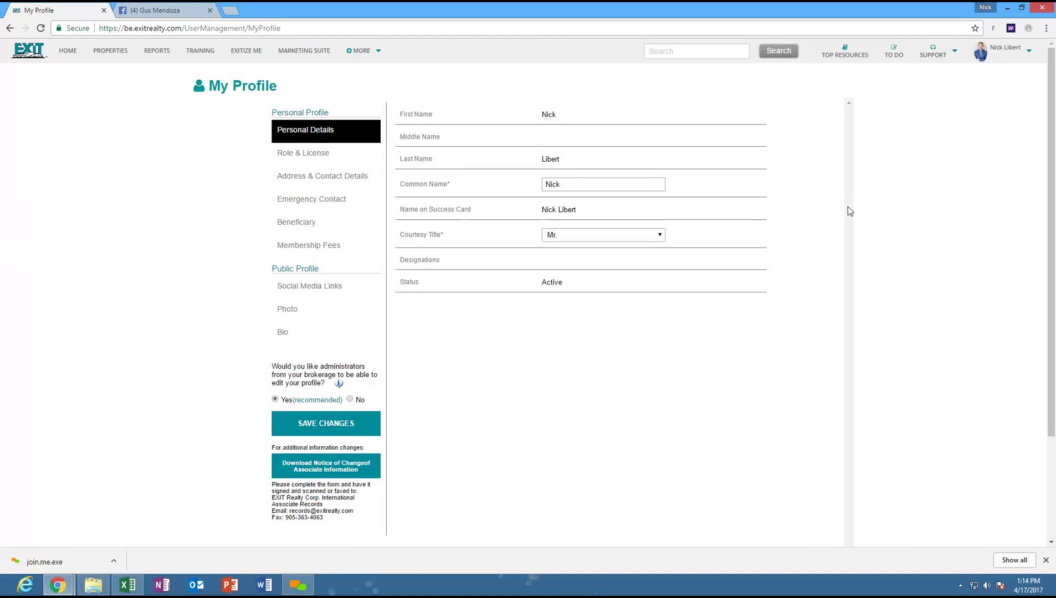
# Step: Expand the personal Social Media Links, then switch to the Photo section
pyautogui.click(303, 296)
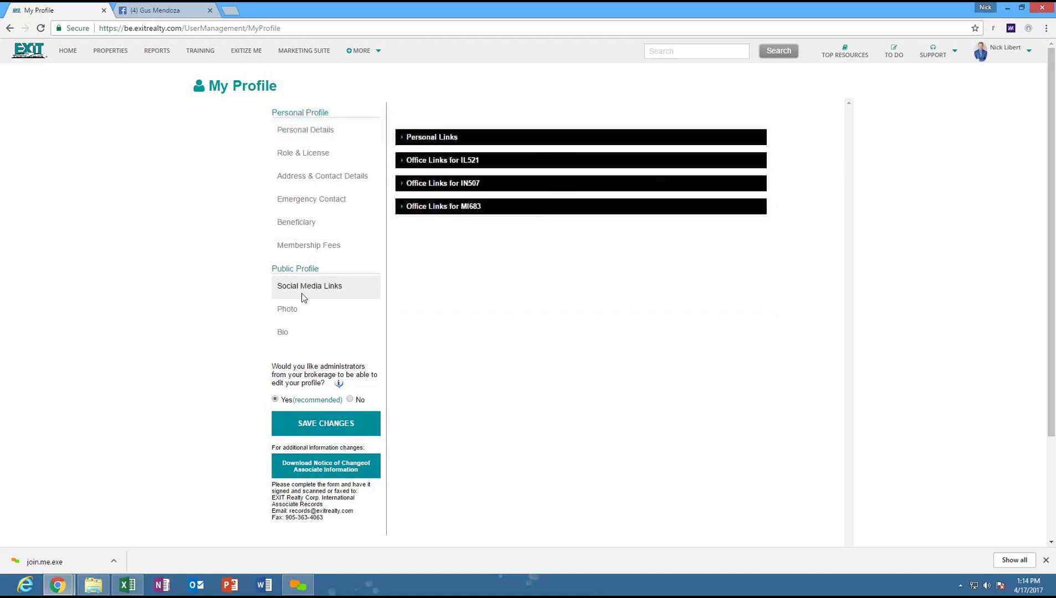
pyautogui.click(425, 138)
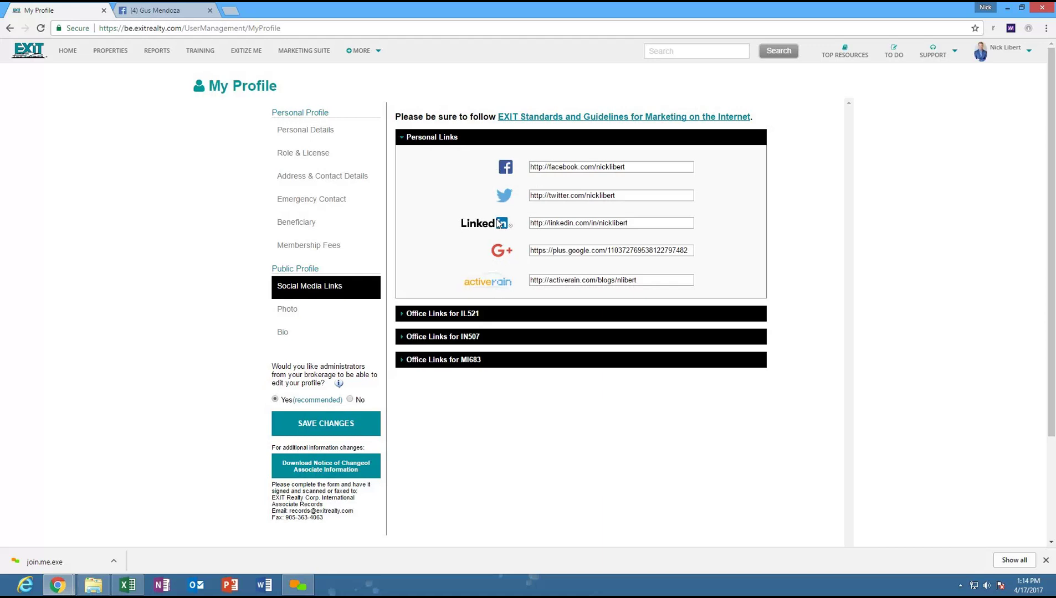
pyautogui.click(280, 311)
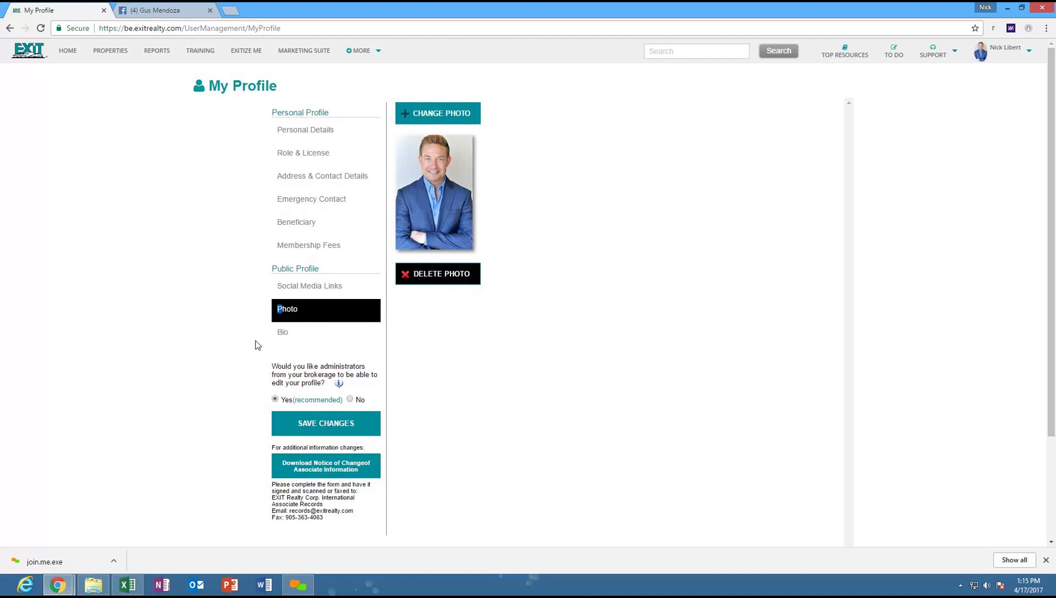
# Step: Open the Bio section showing the two-paragraph About Me text at 1663/2000 characters
pyautogui.click(282, 332)
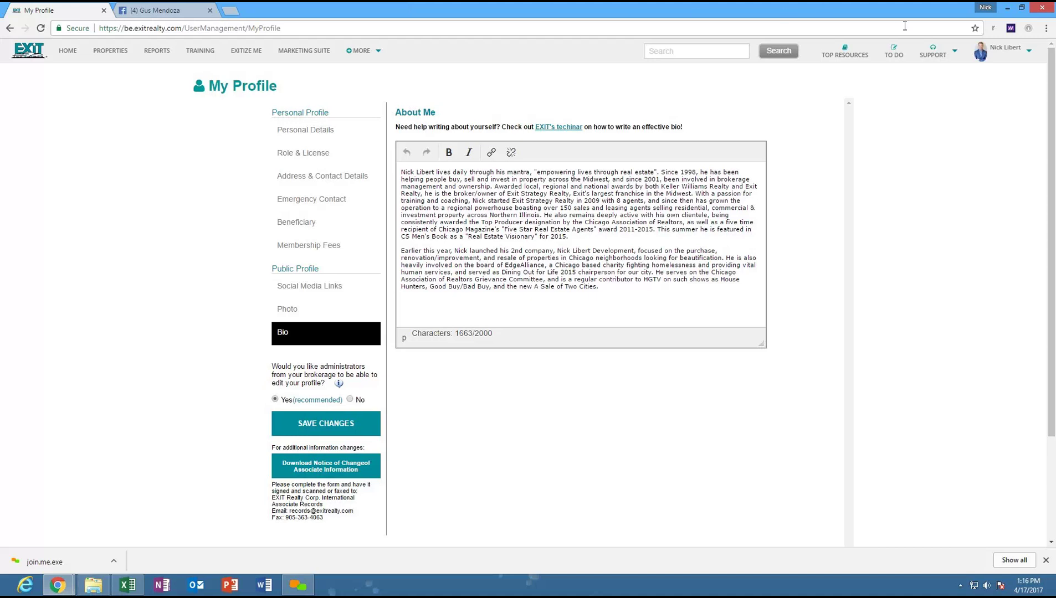
pyautogui.moveTo(996, 65)
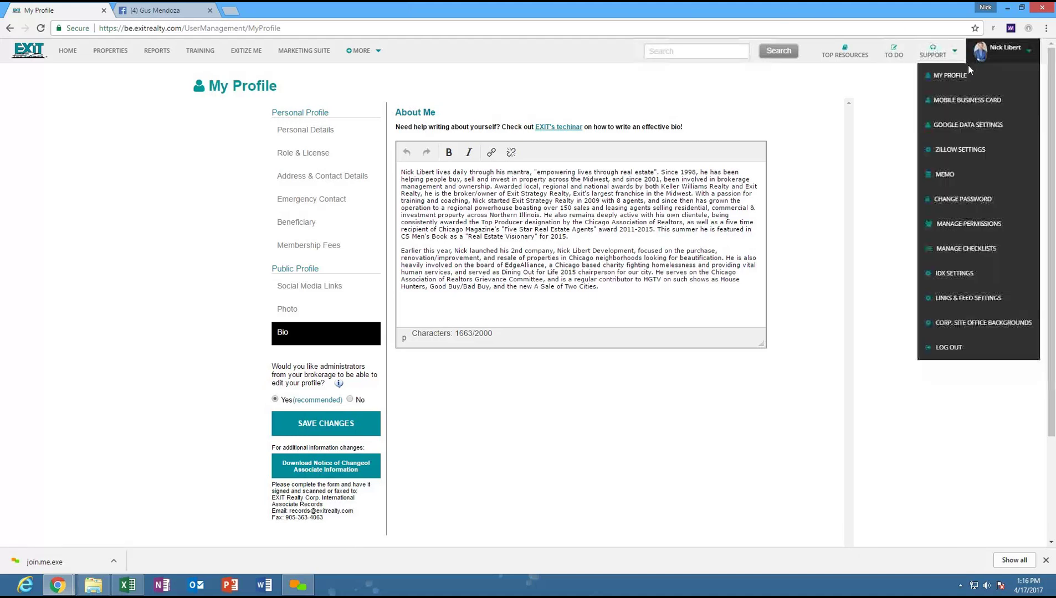
# Step: Go to Mobile Business Card from the account dropdown and focus the Custom Text Code field
pyautogui.click(974, 55)
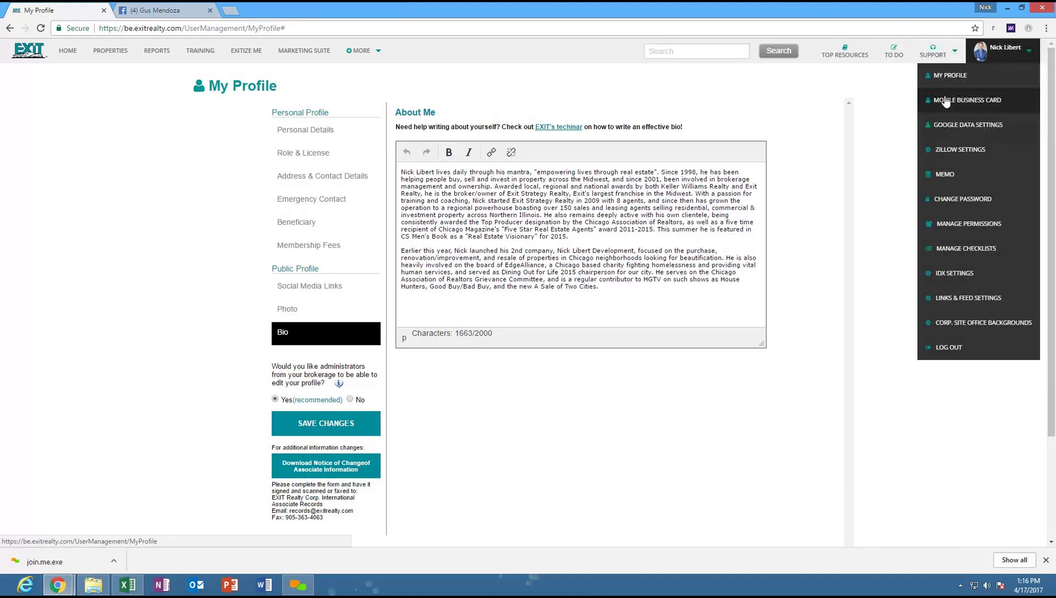
pyautogui.click(935, 100)
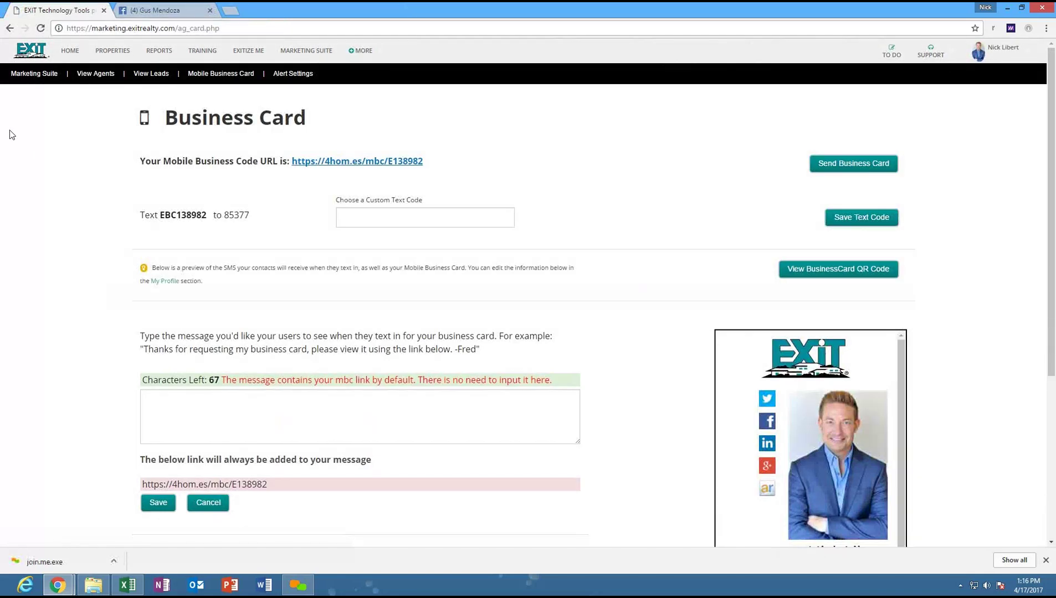
pyautogui.click(357, 218)
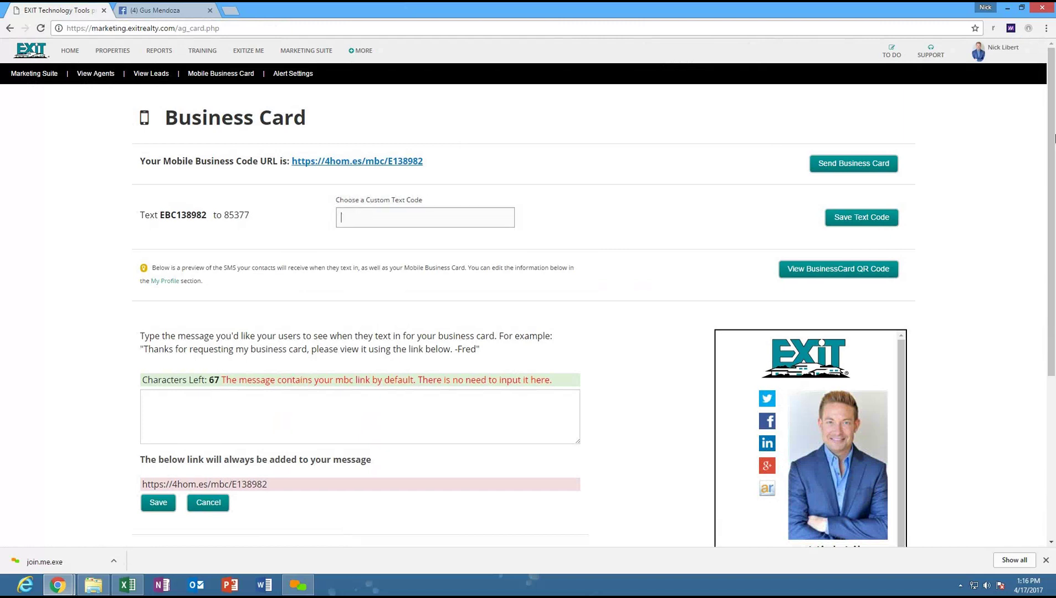
# Step: Scroll through the card options and back up, select the 85377 short code, and refocus the code field
pyautogui.moveTo(1052, 188); pyautogui.dragTo(1054, 236)
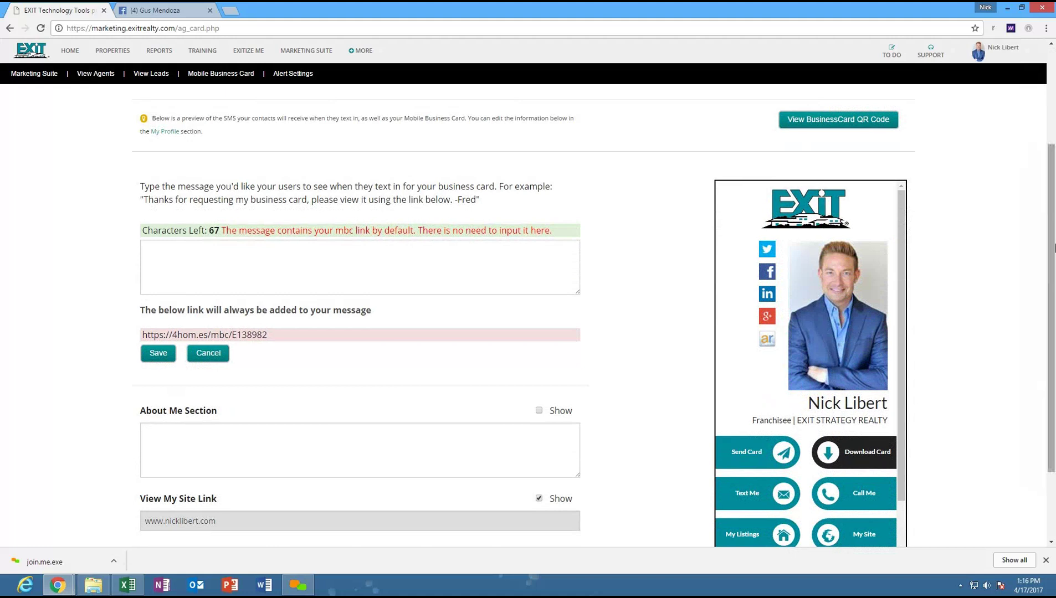
pyautogui.moveTo(1054, 269); pyautogui.dragTo(1054, 335)
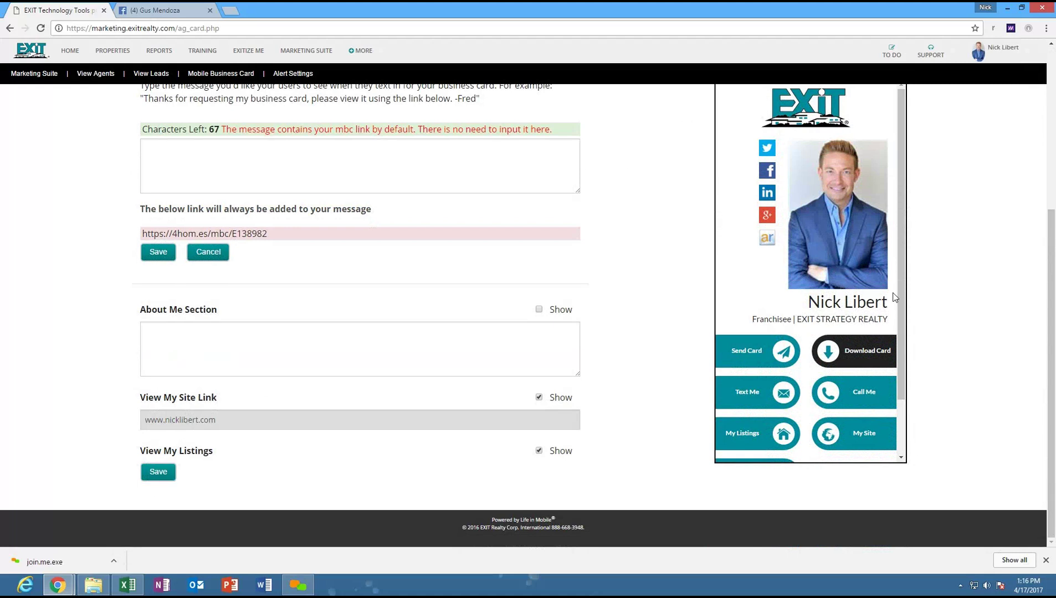
pyautogui.moveTo(1051, 253); pyautogui.dragTo(1054, 92)
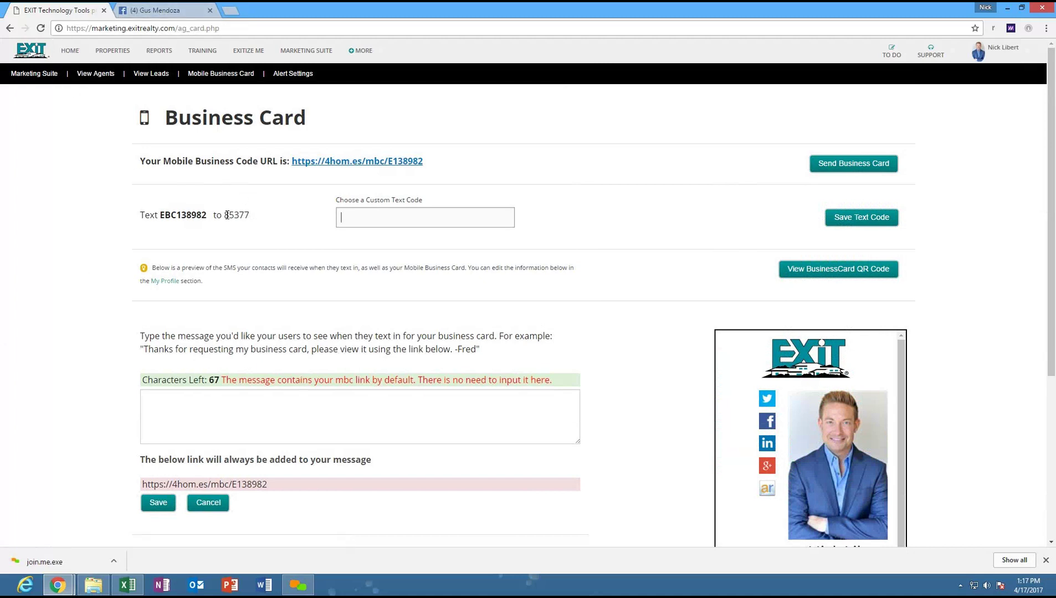
pyautogui.doubleClick(245, 218)
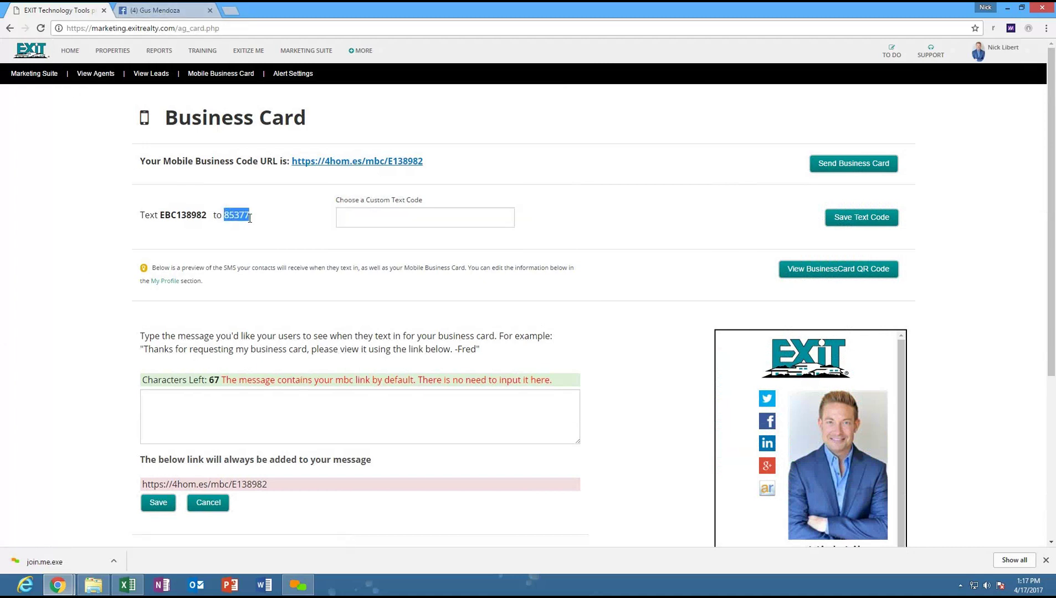
pyautogui.click(375, 215)
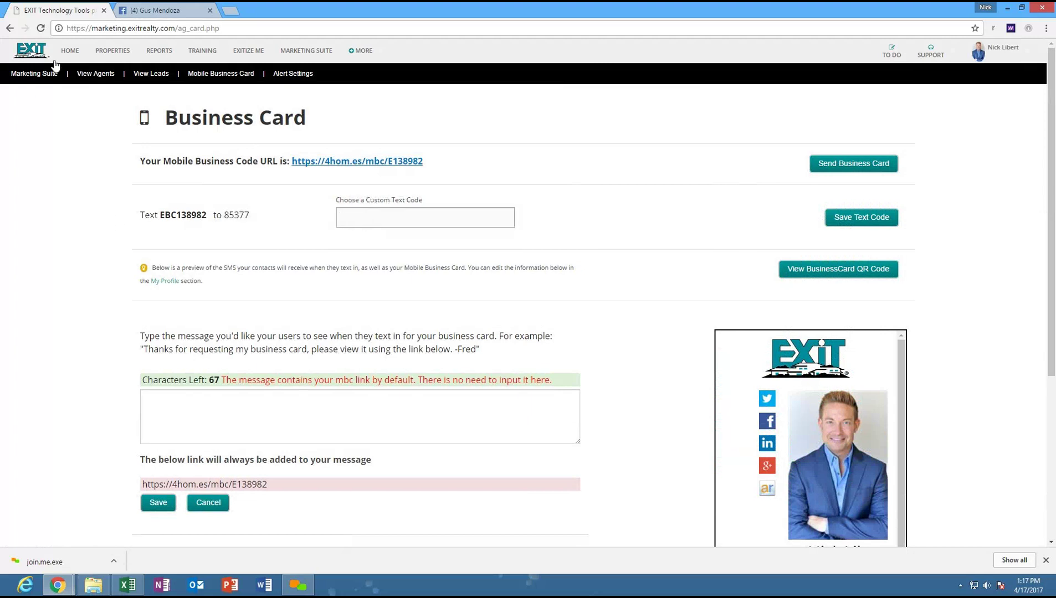
# Step: On Facebook, highlight the listing post's text-code phrase ending in 85377, then return to the Business Card tab
pyautogui.click(158, 7)
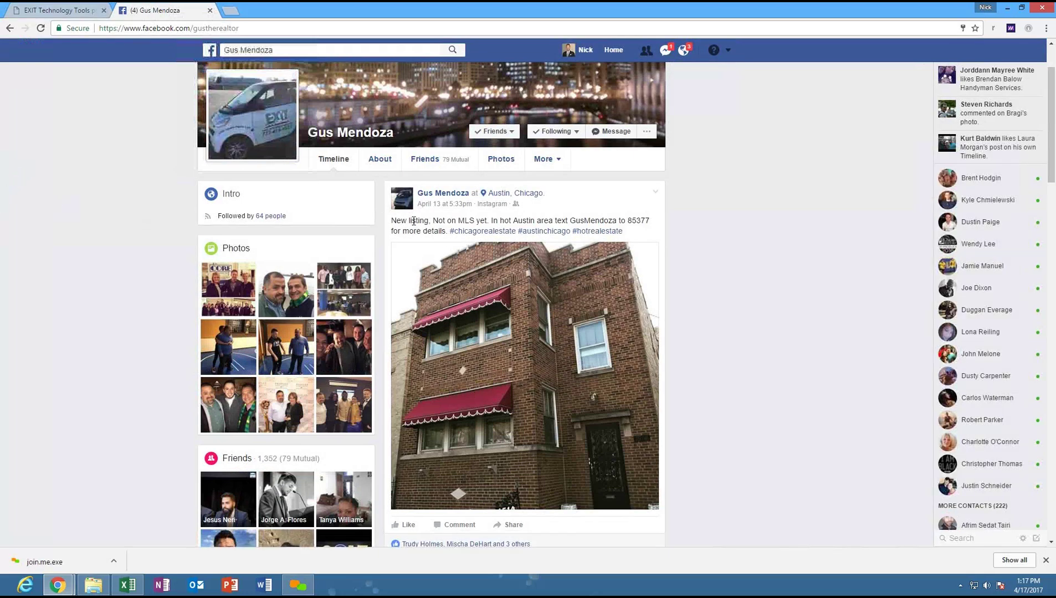
pyautogui.moveTo(395, 220); pyautogui.dragTo(650, 231)
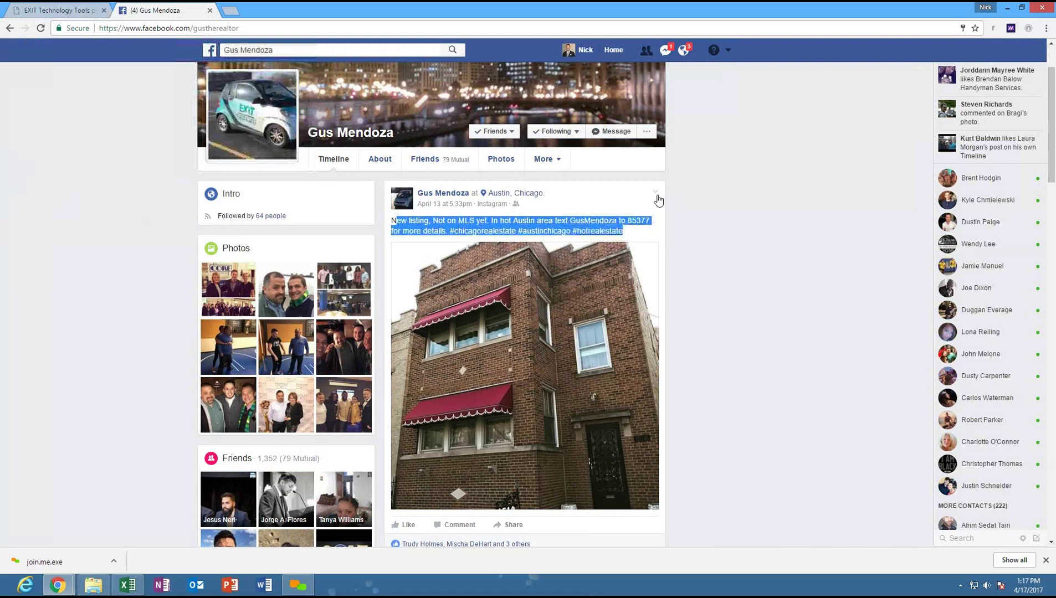
pyautogui.click(728, 216)
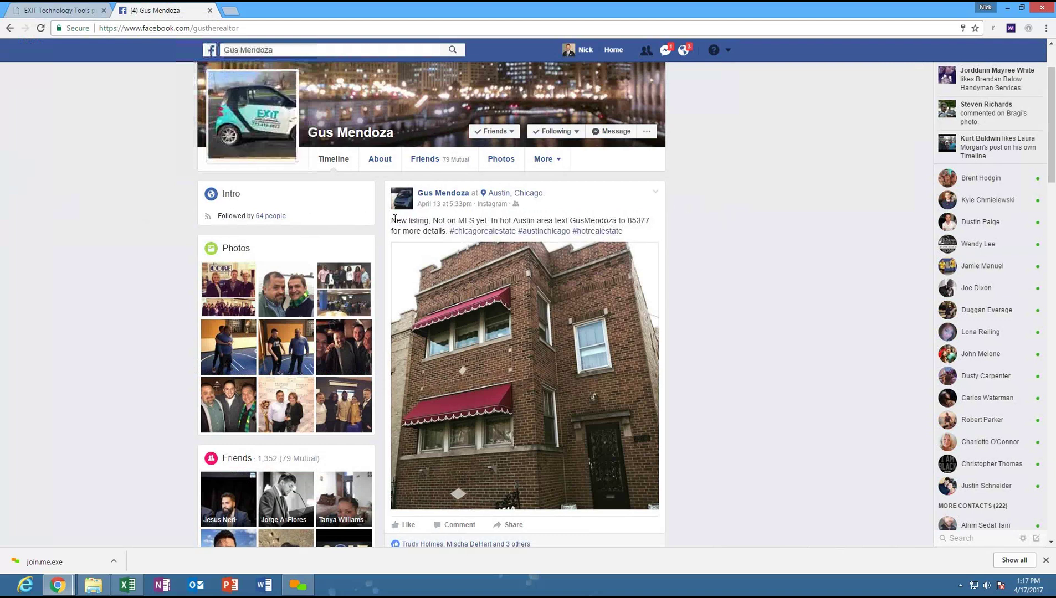
pyautogui.moveTo(395, 221); pyautogui.dragTo(671, 231)
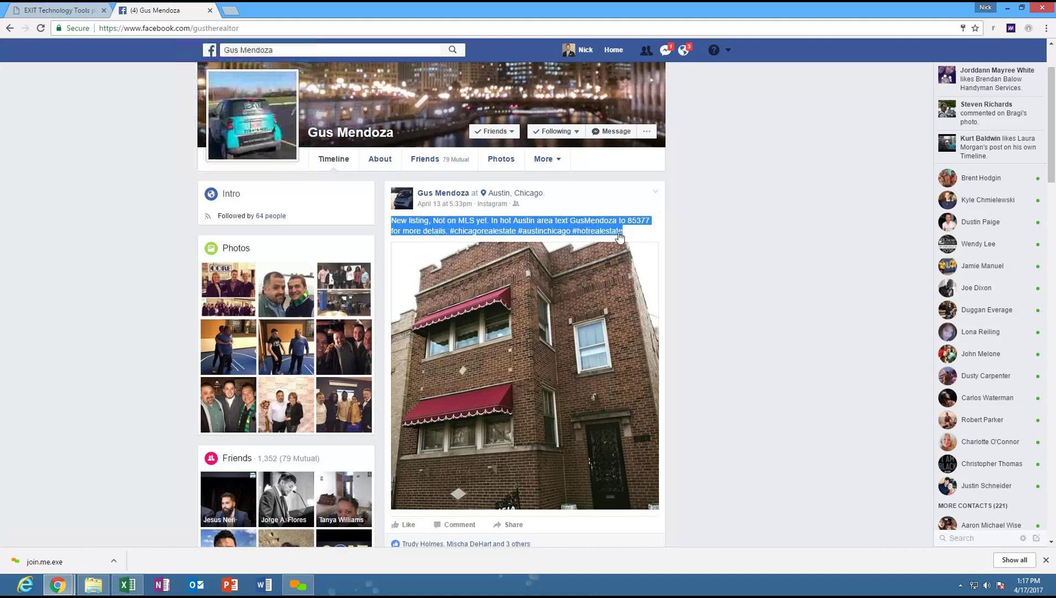
pyautogui.click(681, 229)
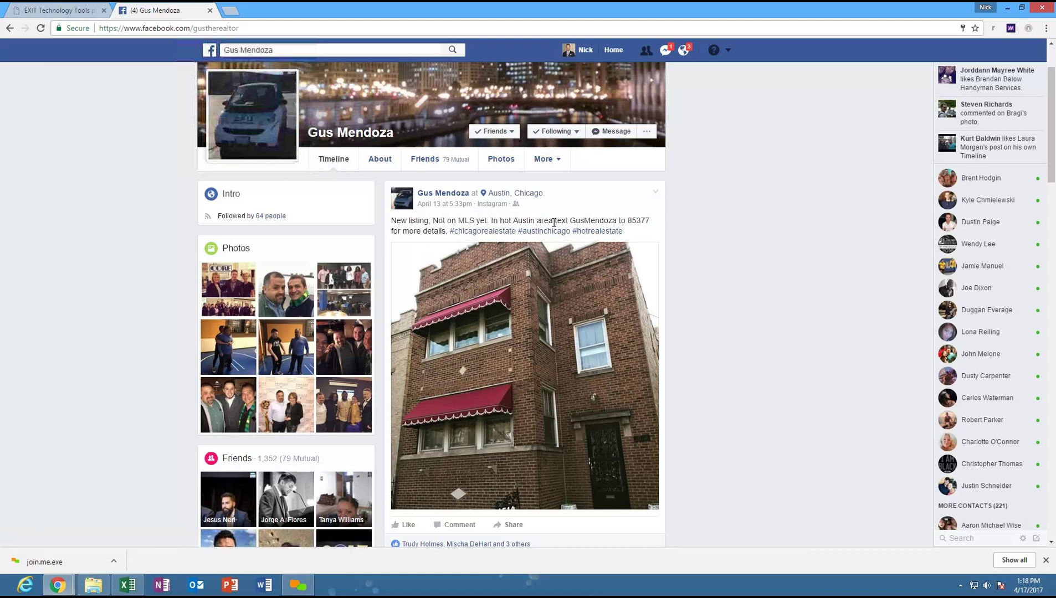
pyautogui.moveTo(554, 221); pyautogui.dragTo(659, 224)
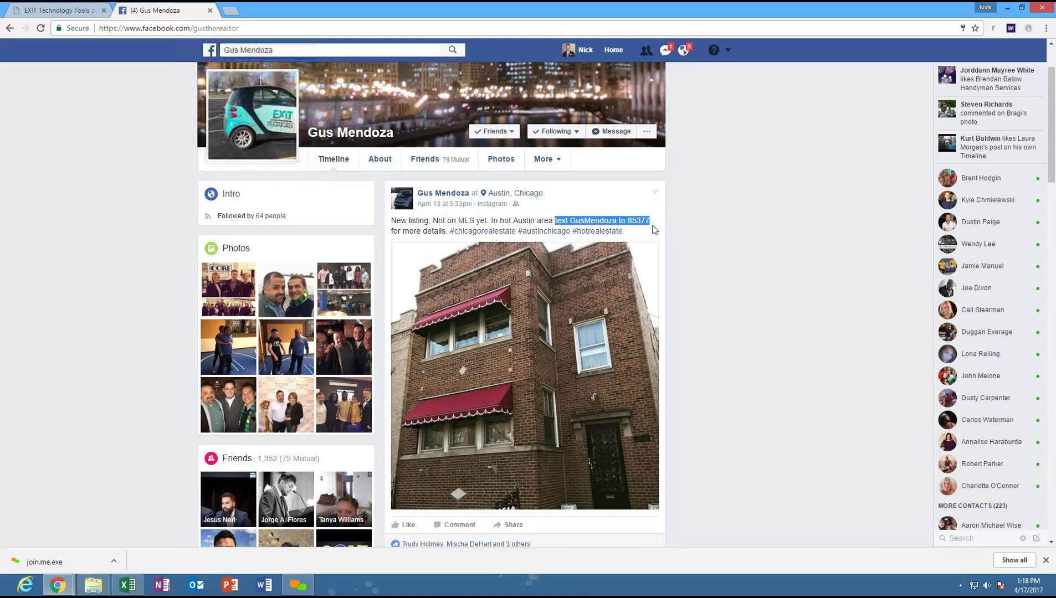
pyautogui.hotkey('ctrl', 'Tab')
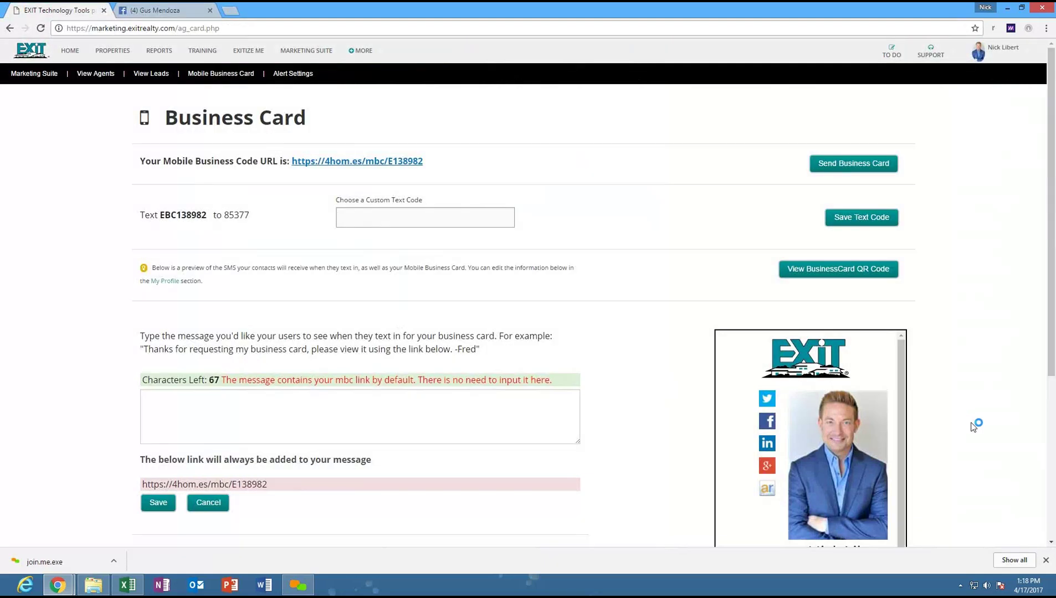
# Step: Scroll the Business Card page and switch back to the Facebook listing post
pyautogui.scroll(-2, 896, 391)
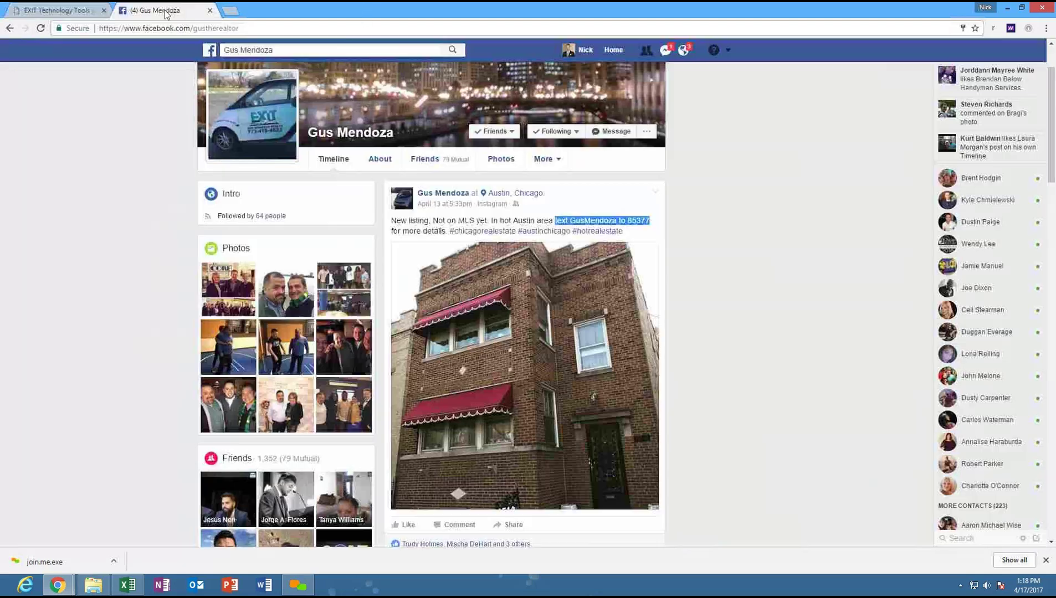
pyautogui.click(172, 10)
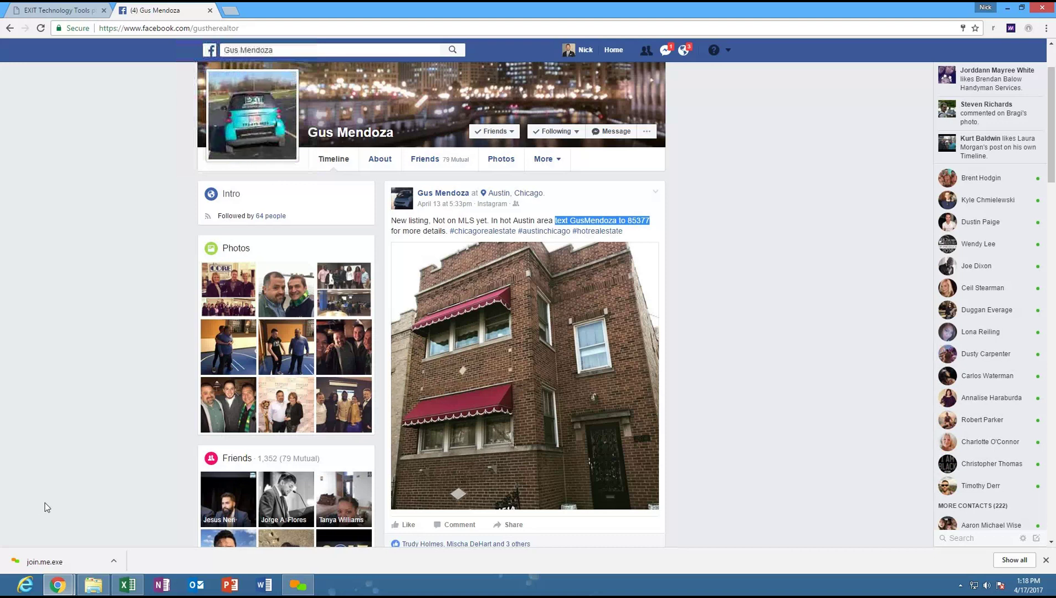
pyautogui.click(93, 585)
# Step: View the IMG_1927 yard-sign photo full screen, then exit it
pyautogui.doubleClick(961, 335)
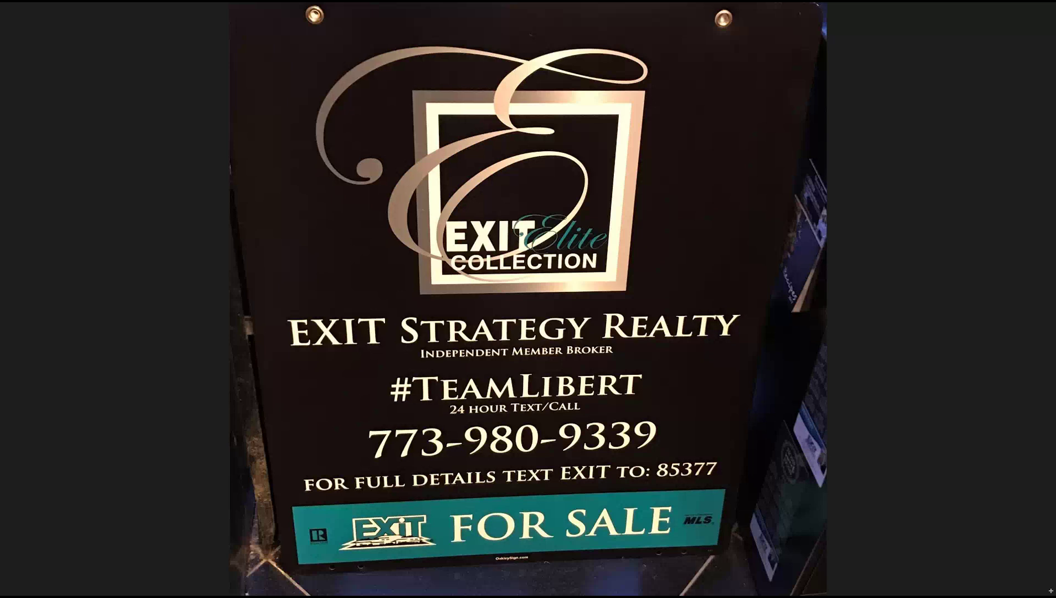
pyautogui.moveTo(2, 594)
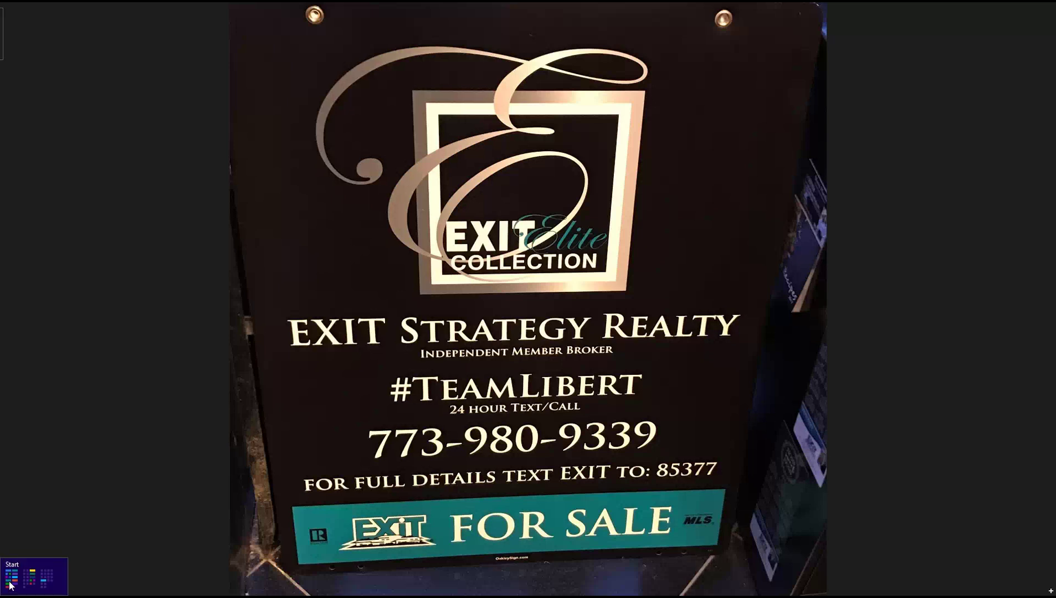
pyautogui.click(10, 585)
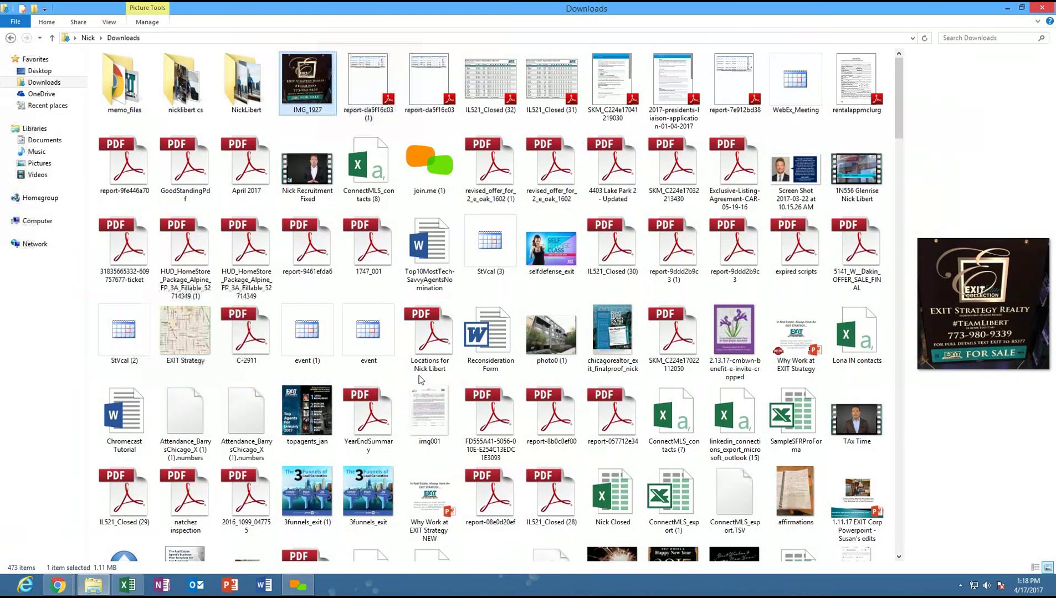
# Step: Bring the e-Listings browser window forward and return to the Business Card page
pyautogui.click(58, 584)
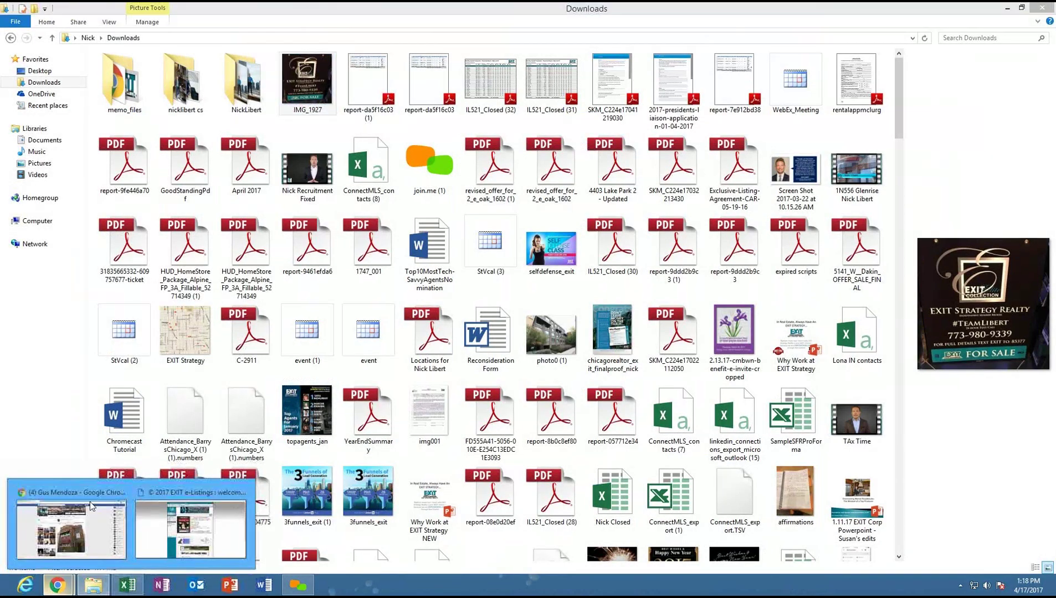
pyautogui.click(168, 491)
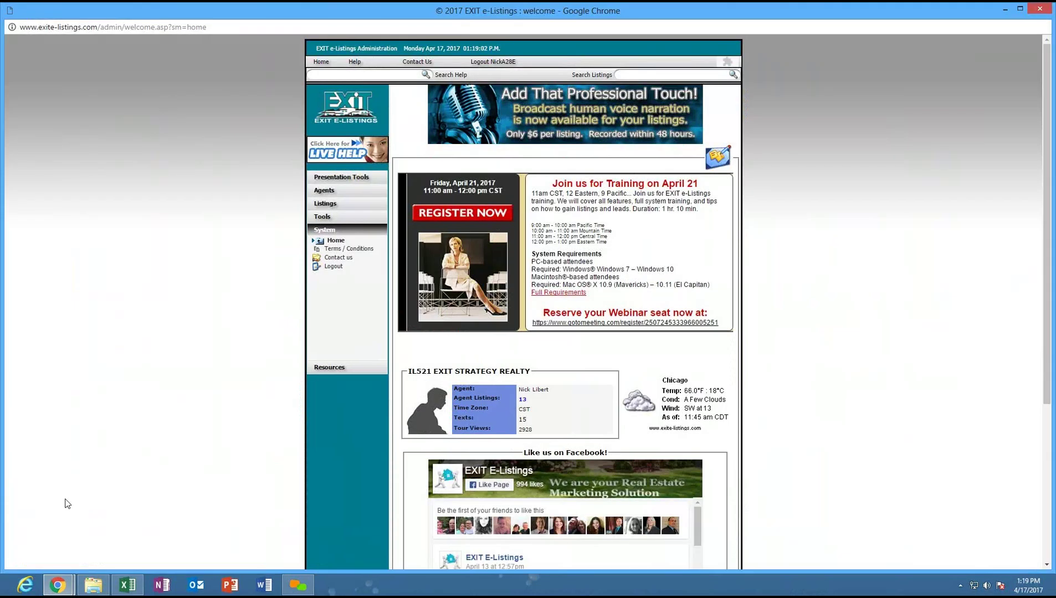
pyautogui.click(57, 589)
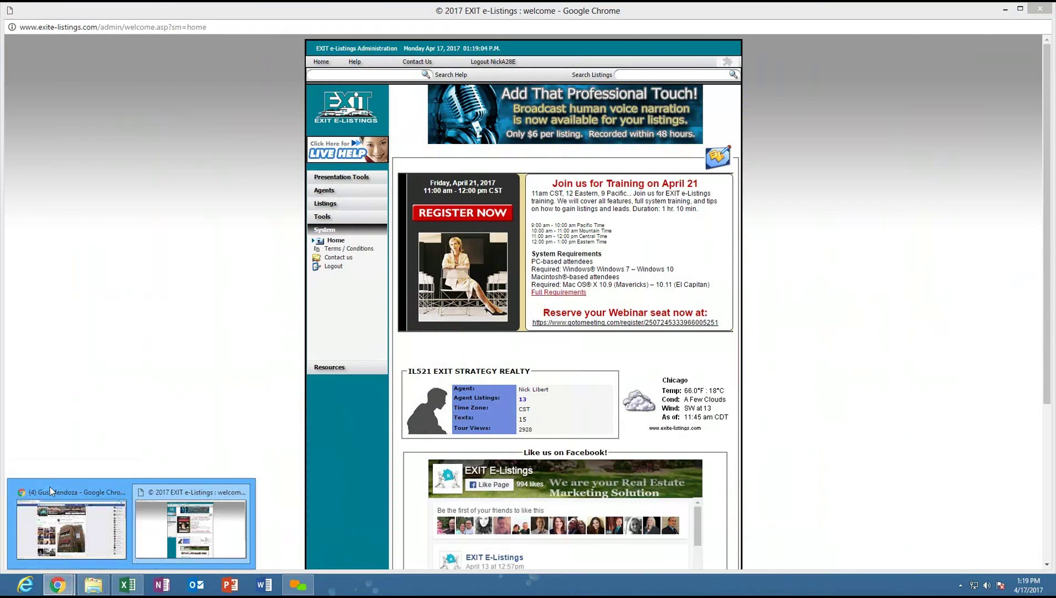
pyautogui.click(50, 487)
pyautogui.click(56, 10)
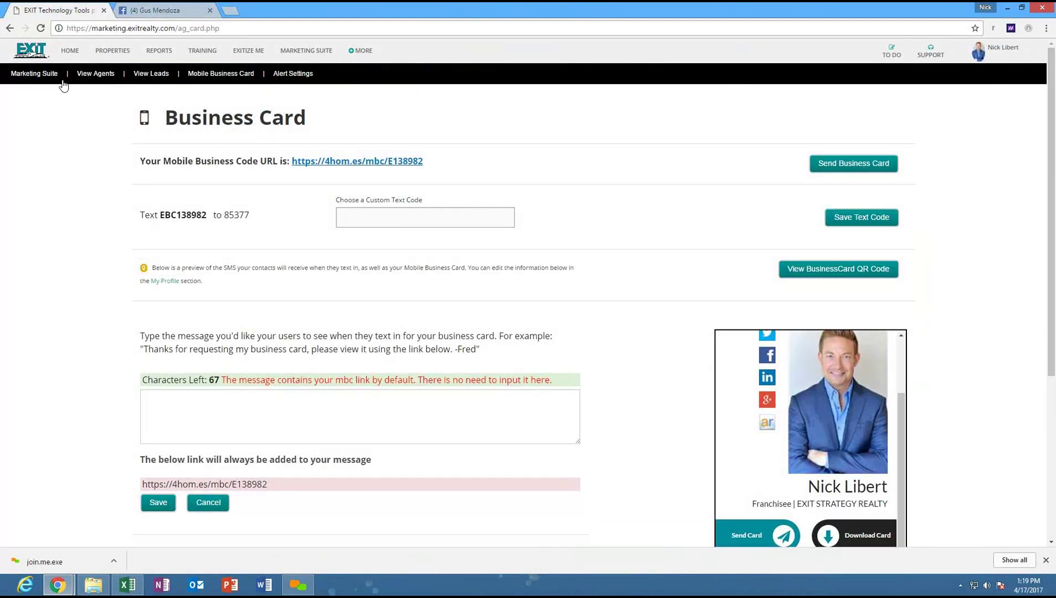
# Step: Go to the agent portal home page and open the EXITize Me tools page
pyautogui.click(69, 52)
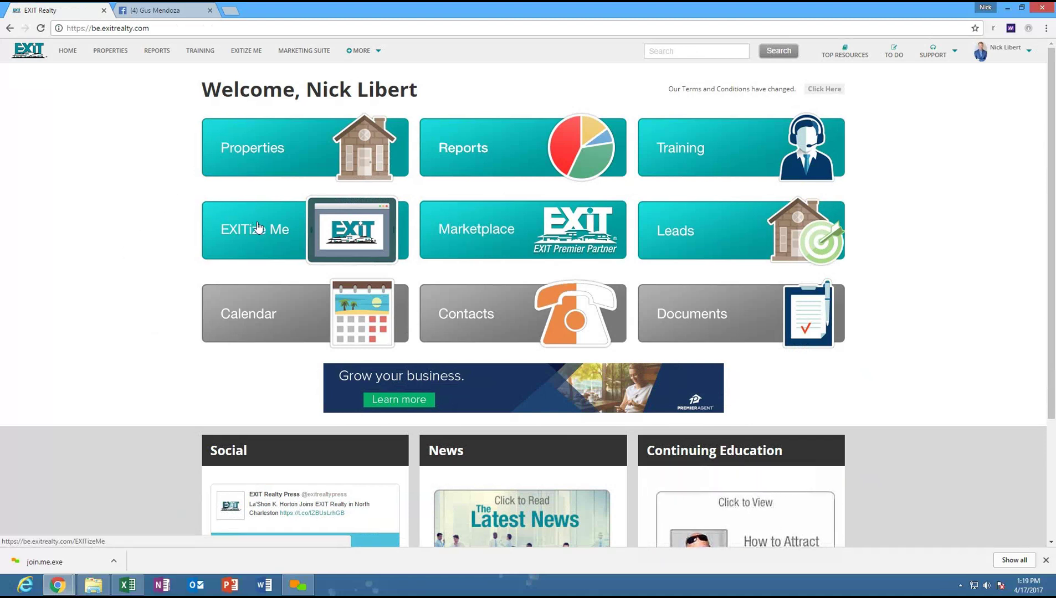
pyautogui.click(980, 56)
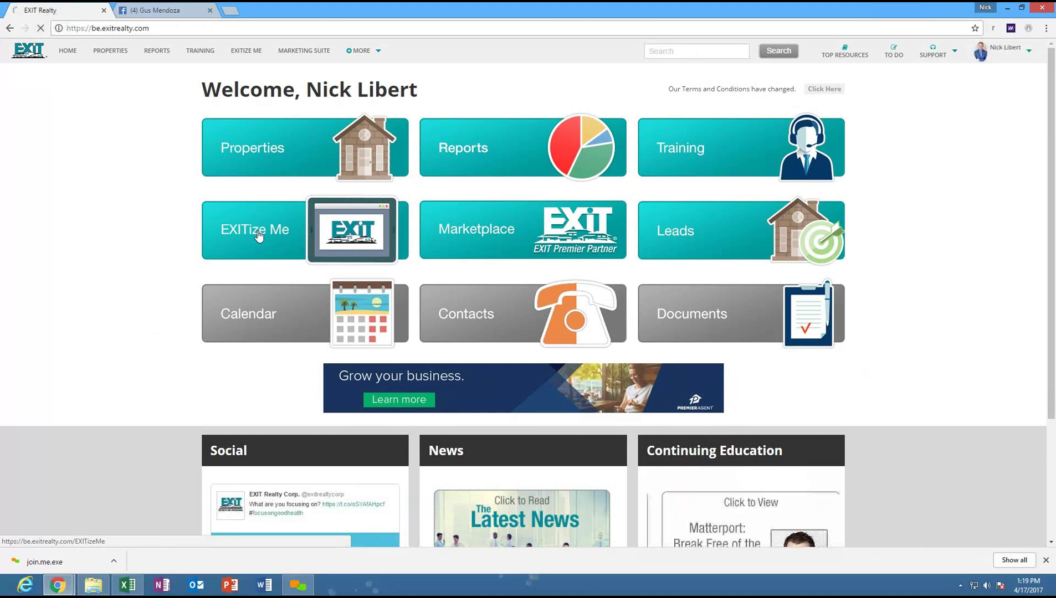
pyautogui.click(258, 235)
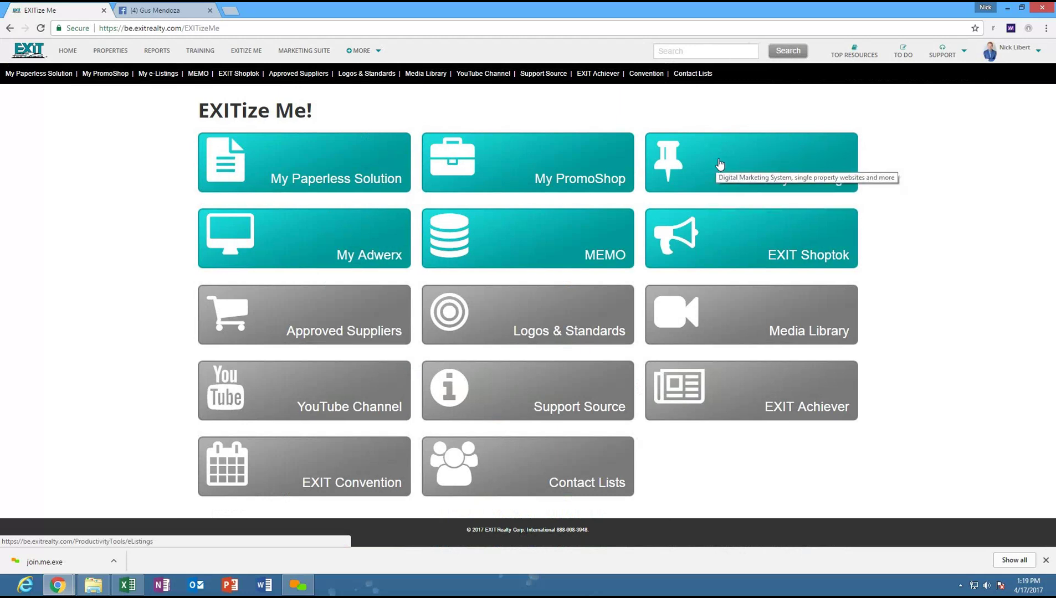
# Step: Open My e-Listings, scroll the embedded frame, and continue to the e-Listings login
pyautogui.click(801, 171)
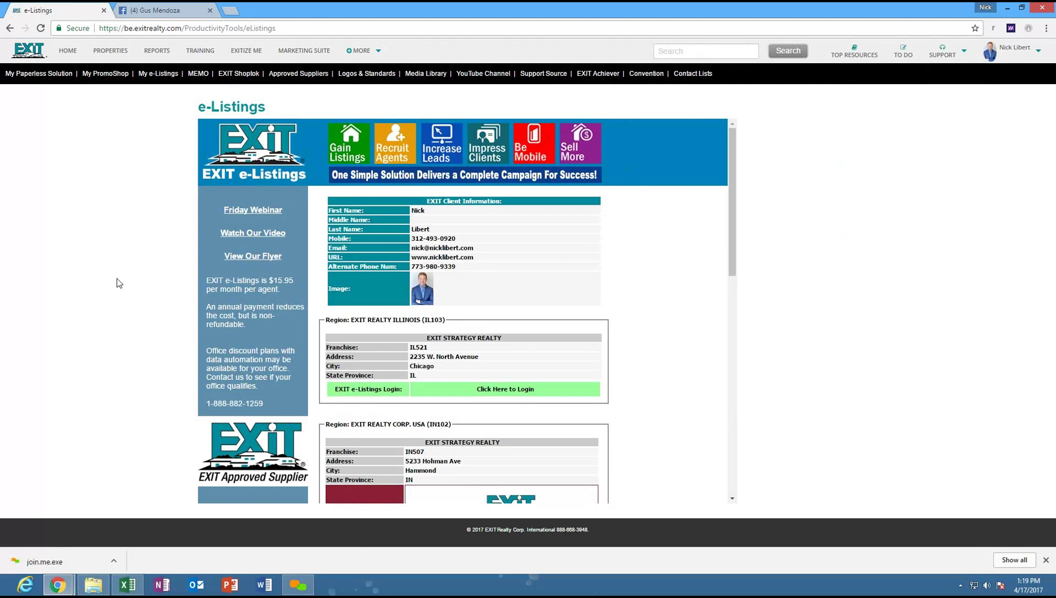
pyautogui.moveTo(732, 230); pyautogui.dragTo(742, 244)
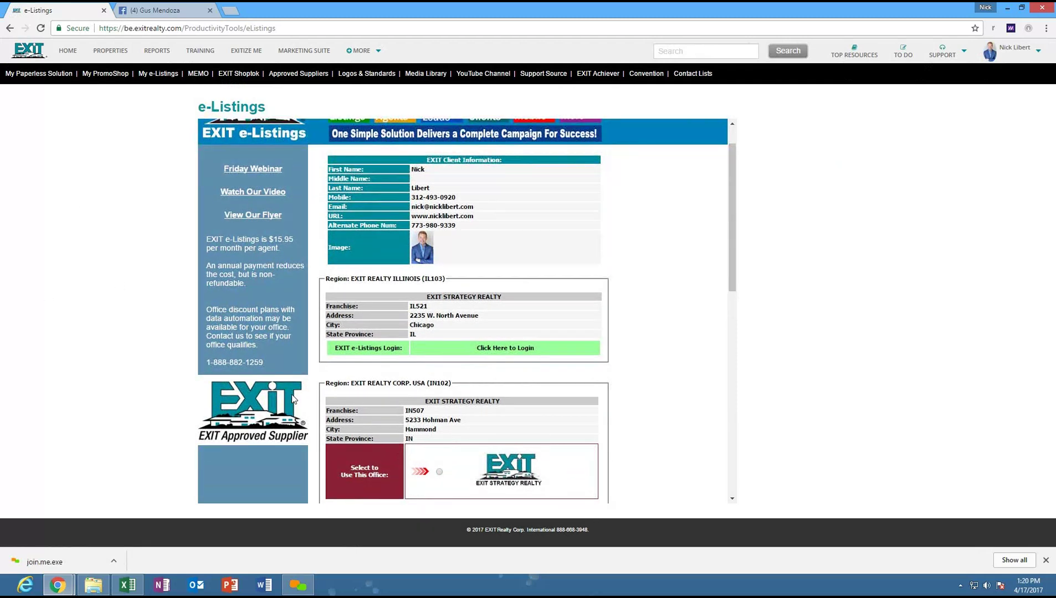
pyautogui.moveTo(731, 255); pyautogui.dragTo(731, 252)
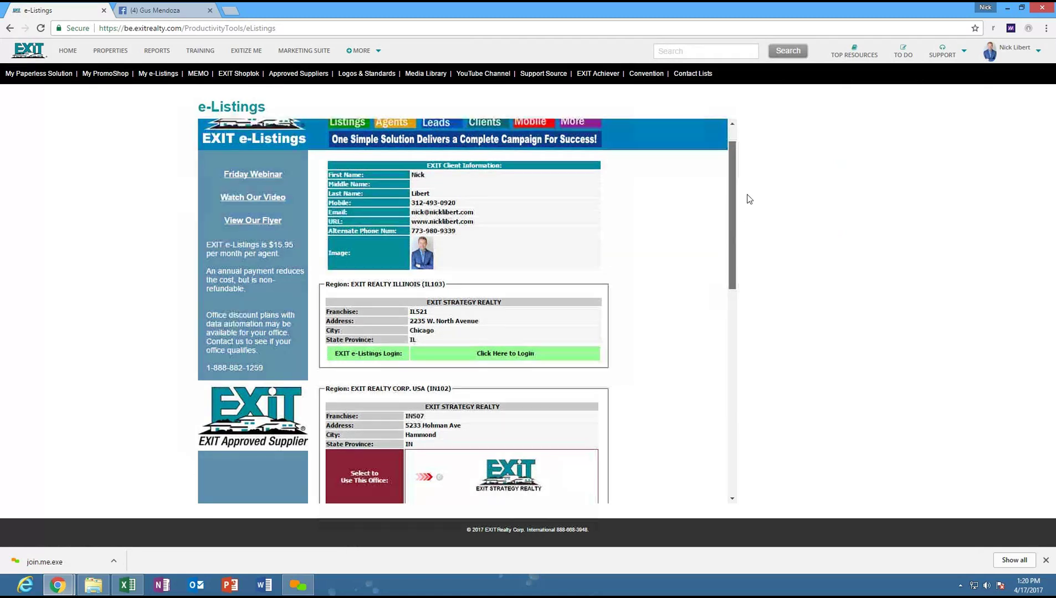
pyautogui.moveTo(748, 200); pyautogui.dragTo(749, 184)
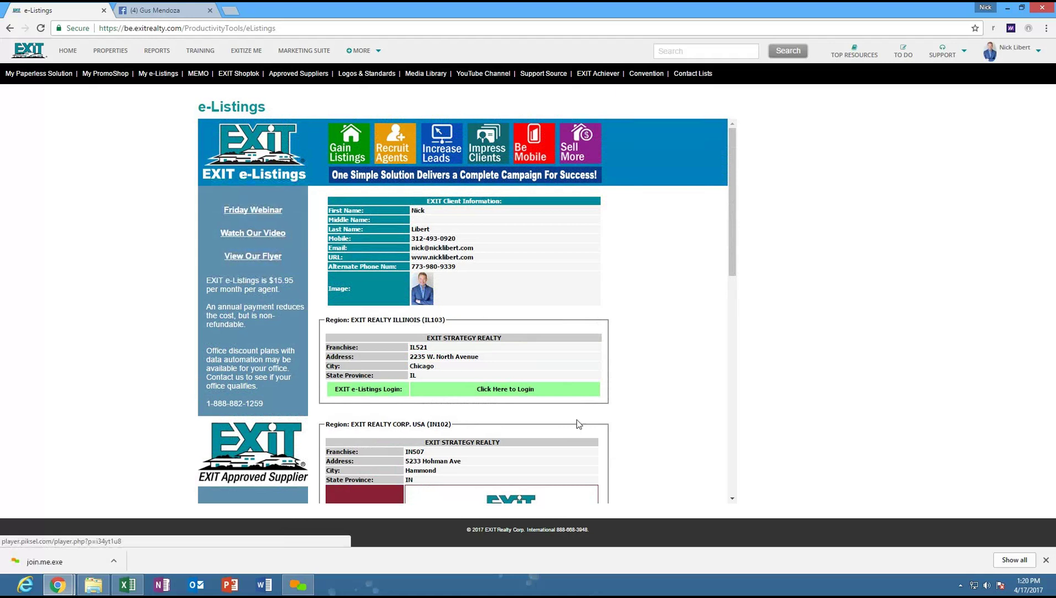
pyautogui.click(505, 389)
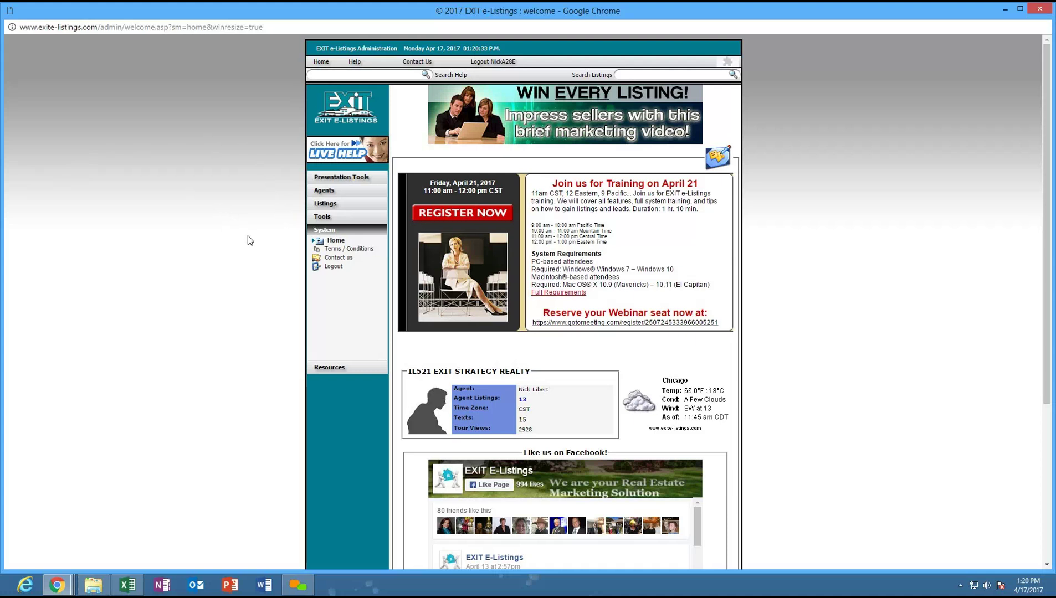
# Step: Expand Tools to list E-Tours, Flyers/Magazines, Property Videos, Texting Codes and Listing Reports
pyautogui.click(333, 218)
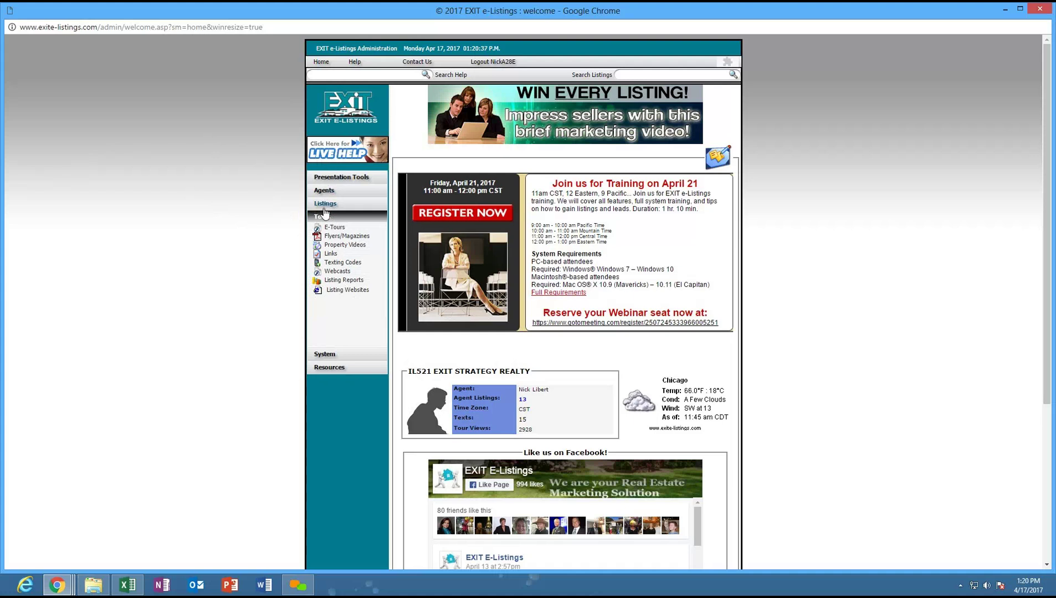
# Step: Open Tools > Texting Codes to see each property's active pin for texting to 51004
pyautogui.click(336, 264)
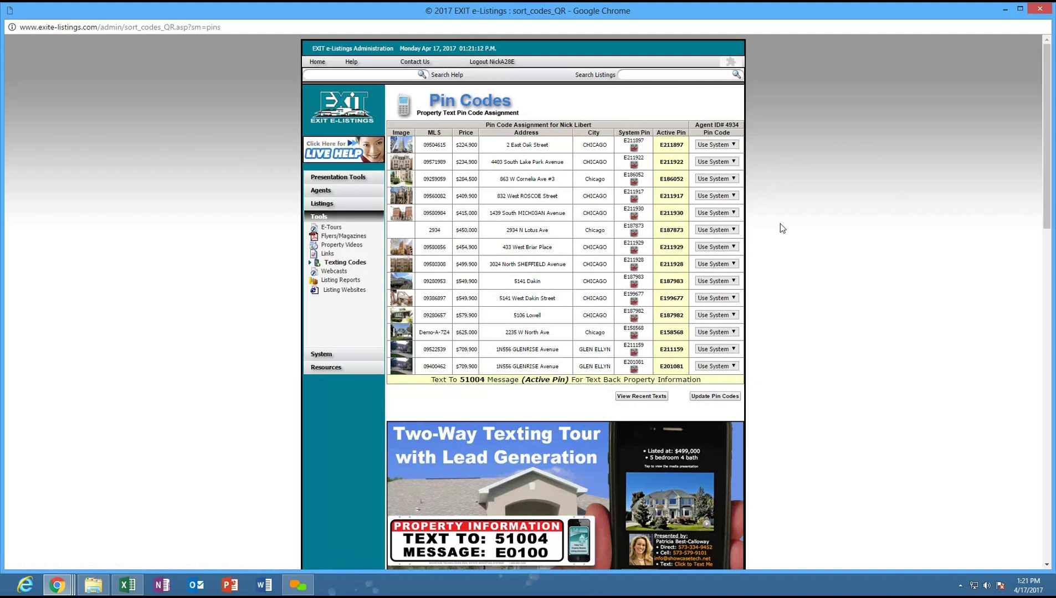
pyautogui.click(95, 589)
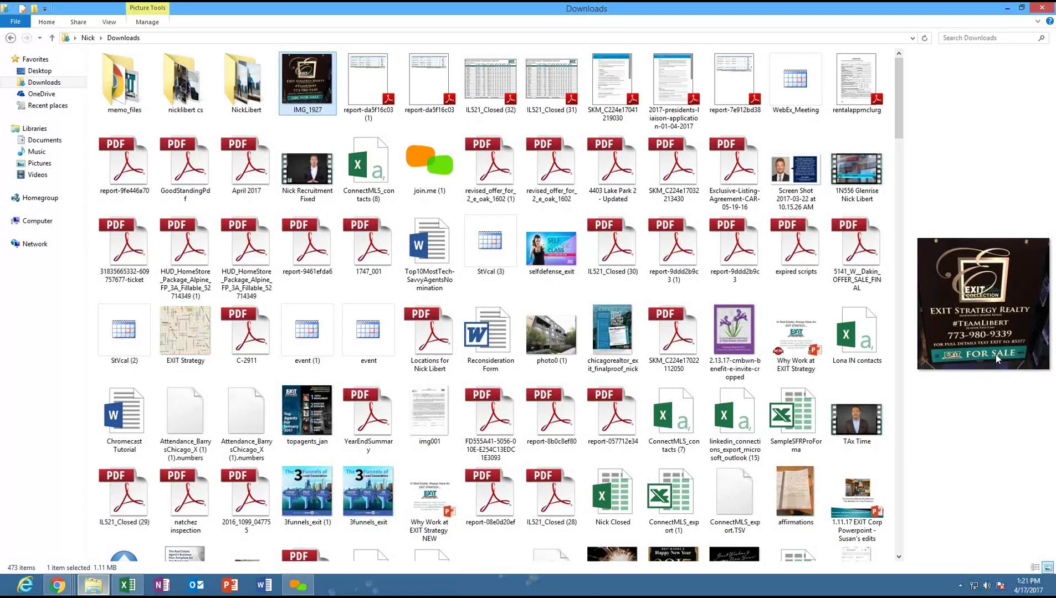
pyautogui.press('super')
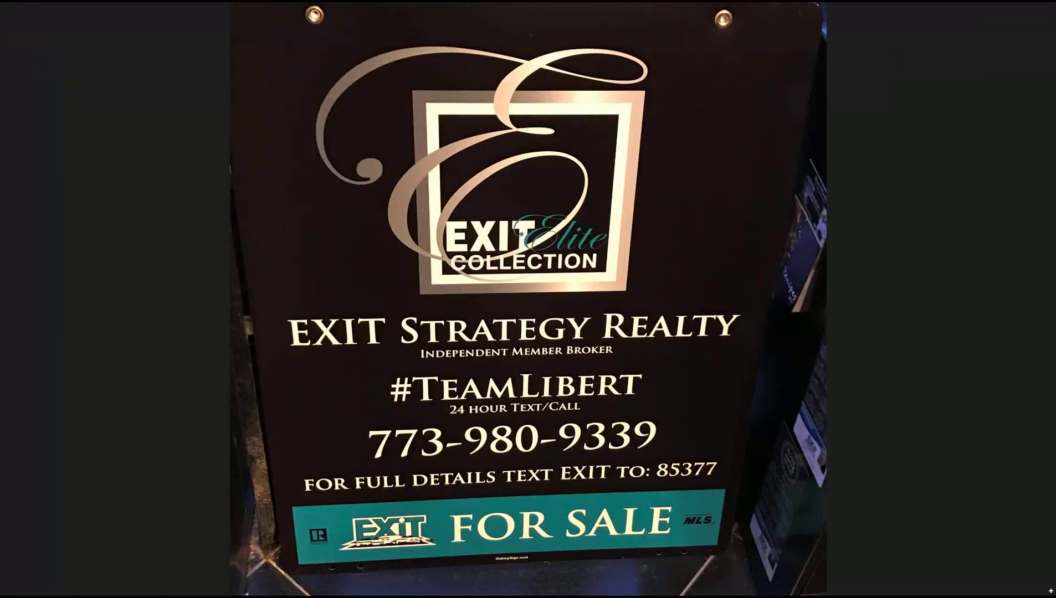
pyautogui.click(15, 572)
pyautogui.click(226, 415)
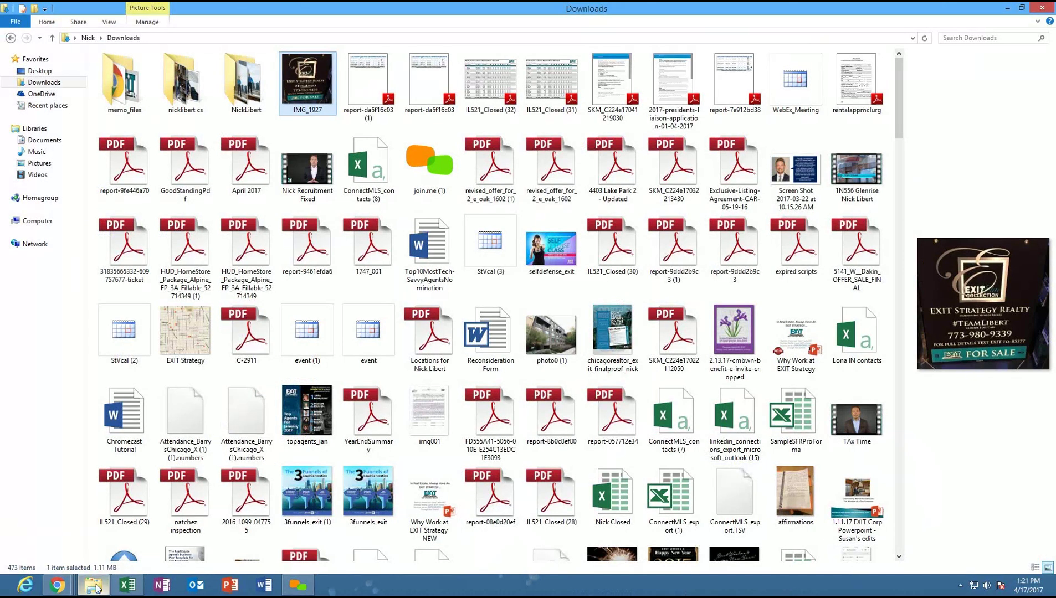
pyautogui.click(58, 585)
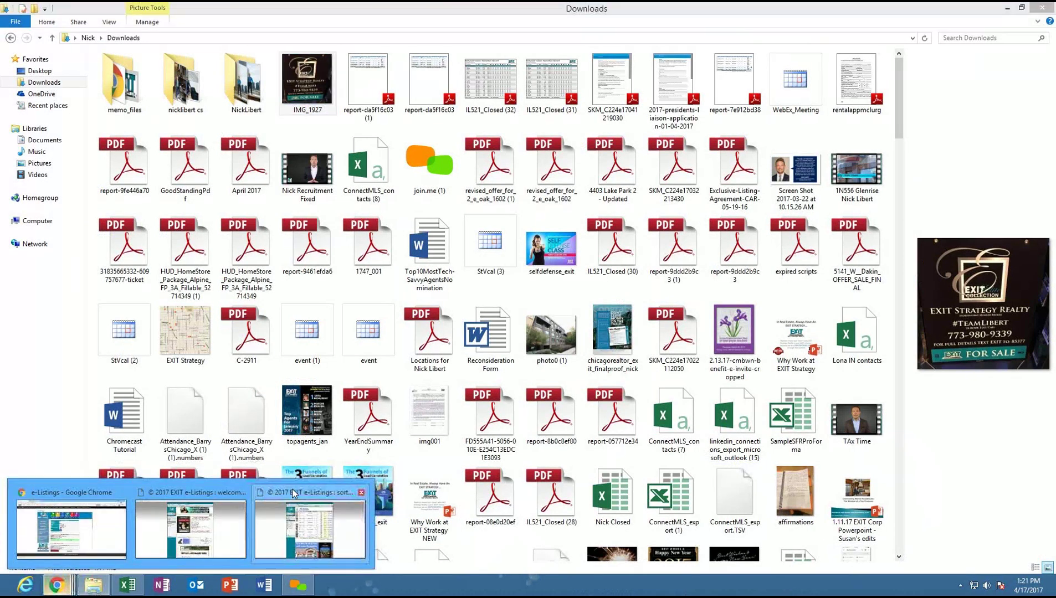
pyautogui.click(310, 526)
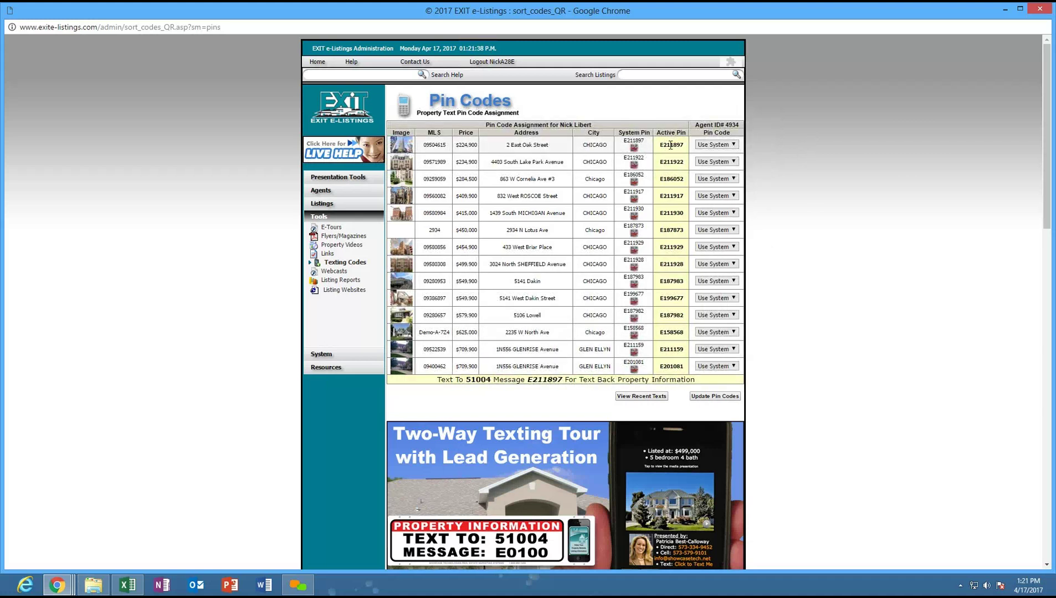
pyautogui.moveTo(660, 145); pyautogui.dragTo(684, 148)
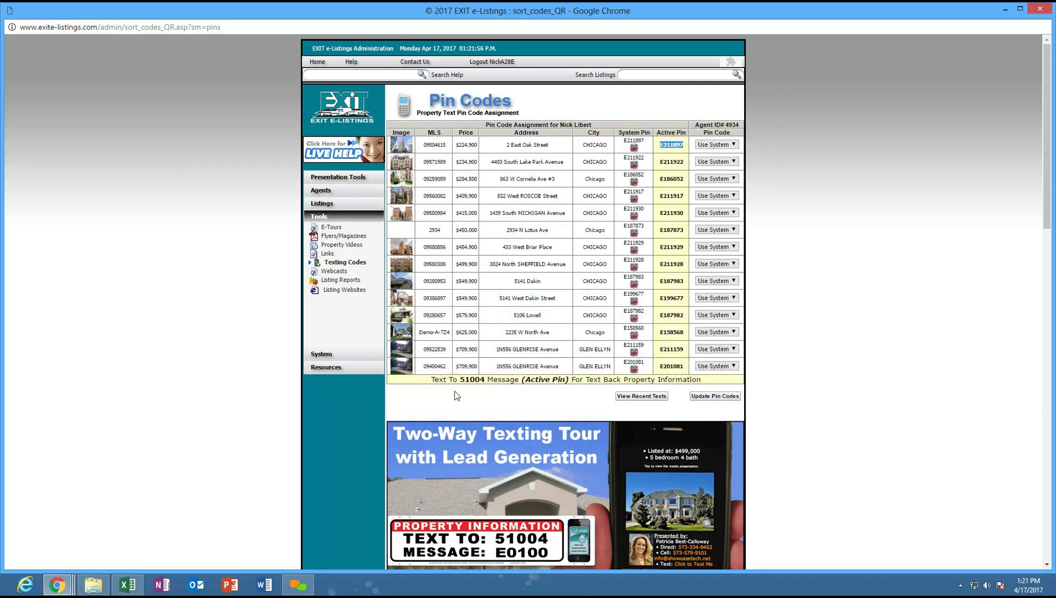
pyautogui.moveTo(459, 380); pyautogui.dragTo(483, 377)
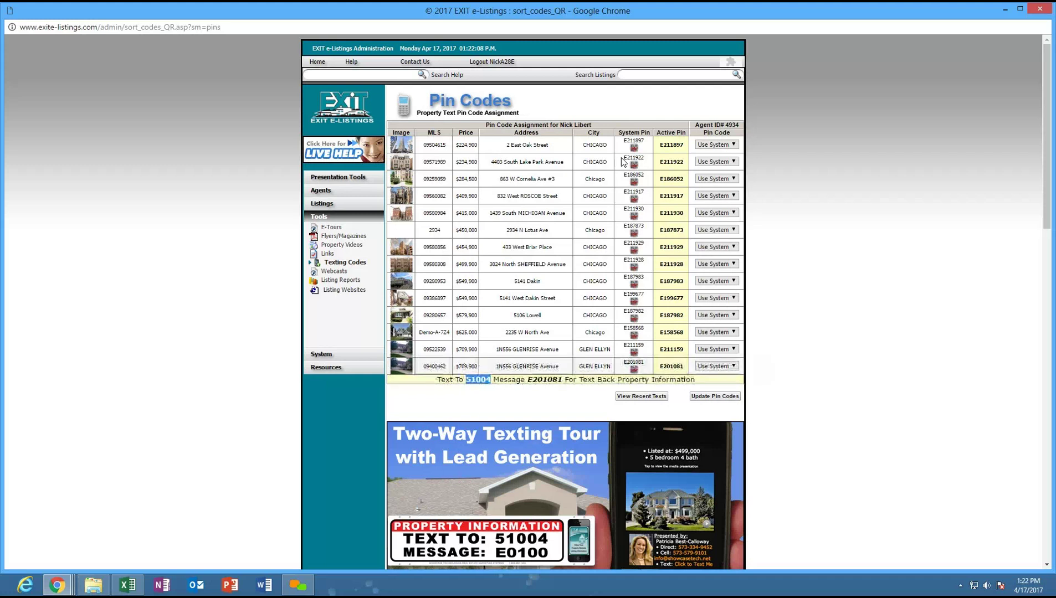
pyautogui.moveTo(661, 144); pyautogui.dragTo(678, 145)
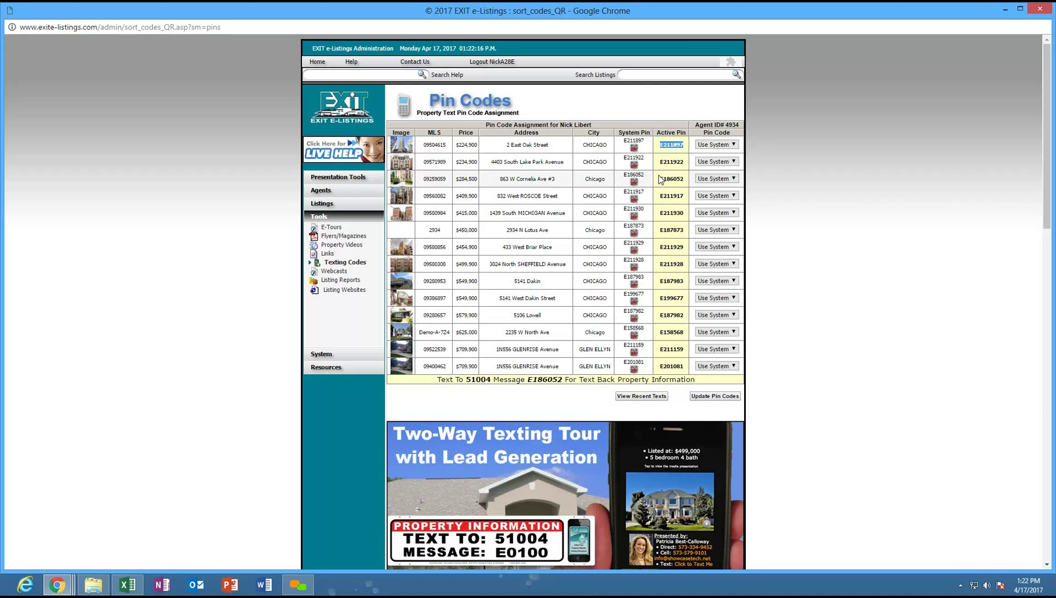
pyautogui.moveTo(658, 175); pyautogui.dragTo(687, 181)
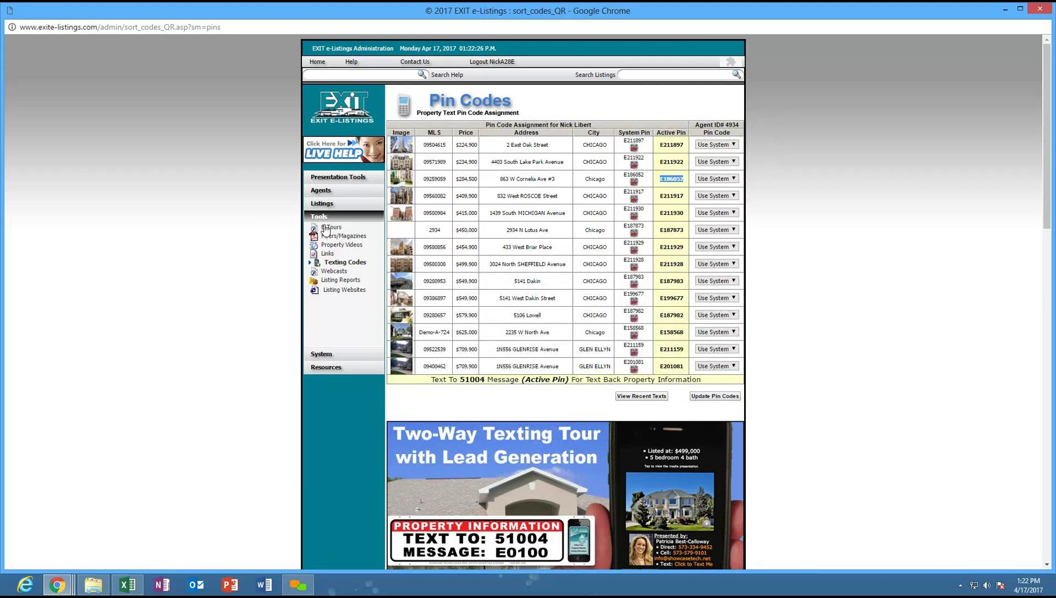
pyautogui.click(323, 205)
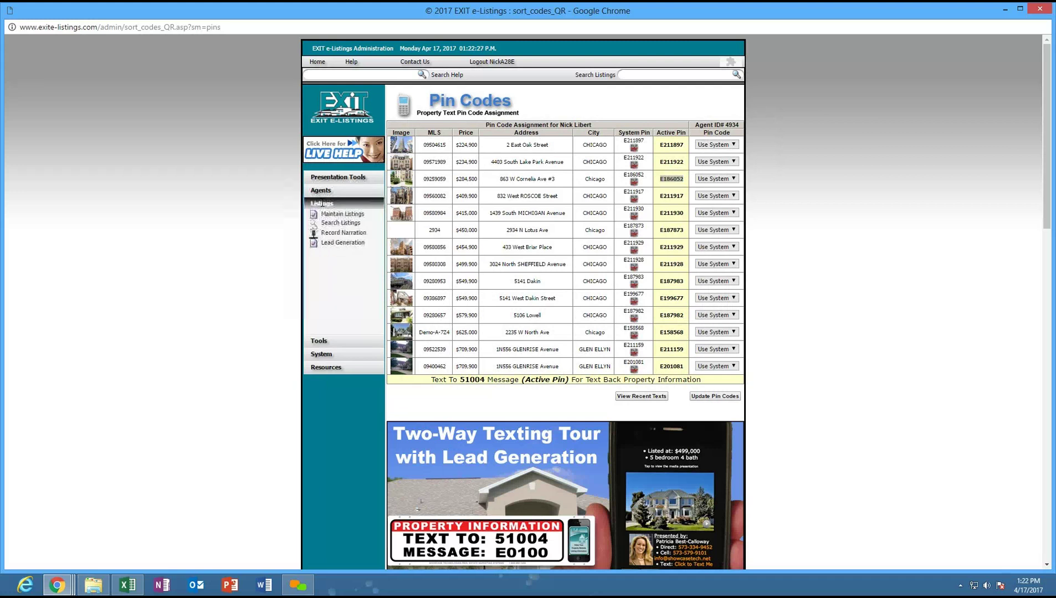
pyautogui.click(319, 340)
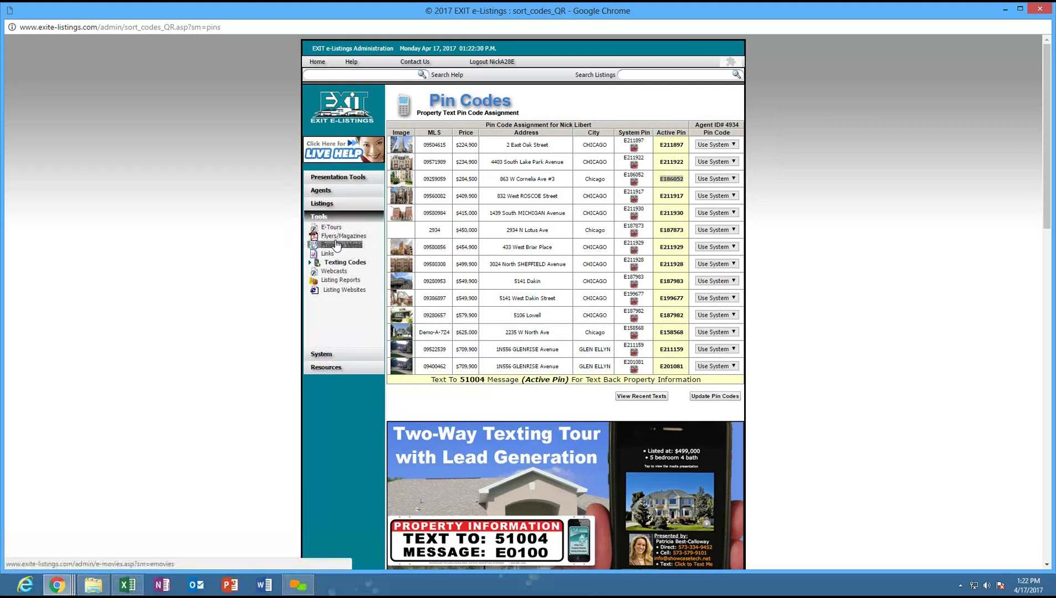
pyautogui.click(320, 263)
# Step: Visit the Listing Websites page, expand the sidebar menus, and open the Links page
pyautogui.click(336, 290)
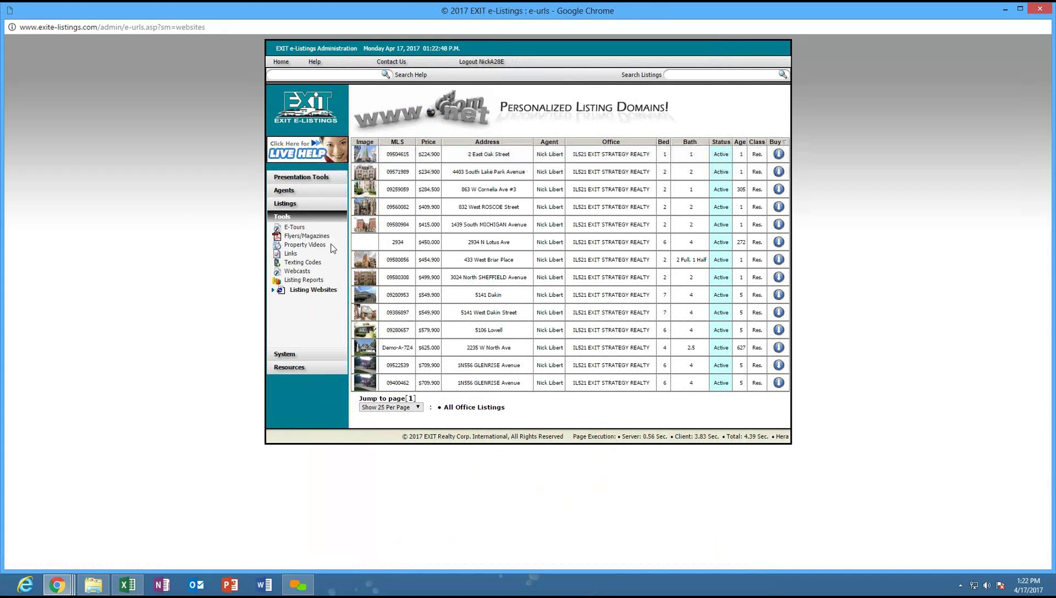
pyautogui.click(298, 204)
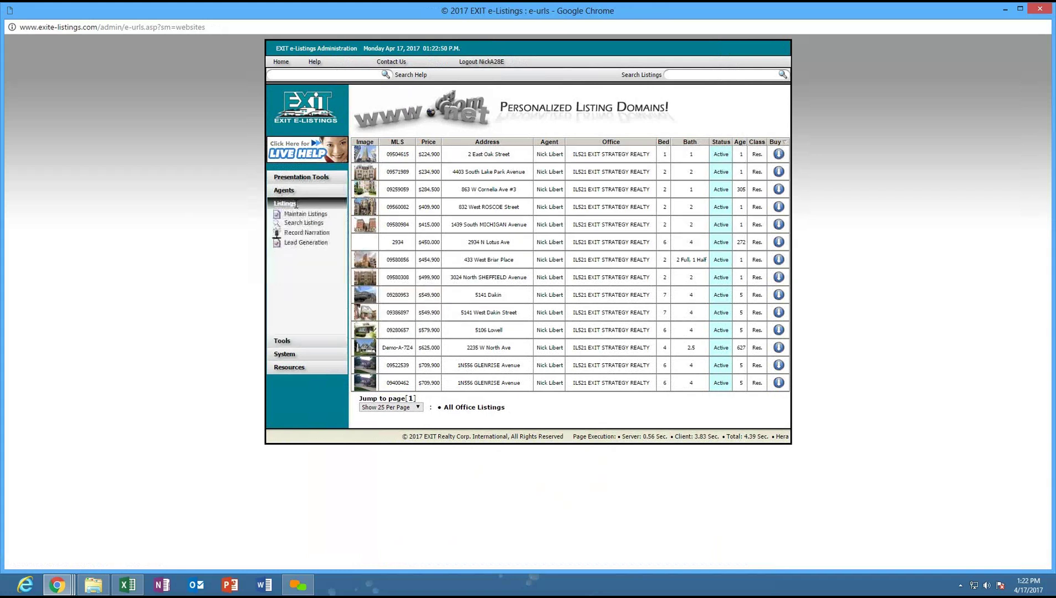
pyautogui.click(295, 343)
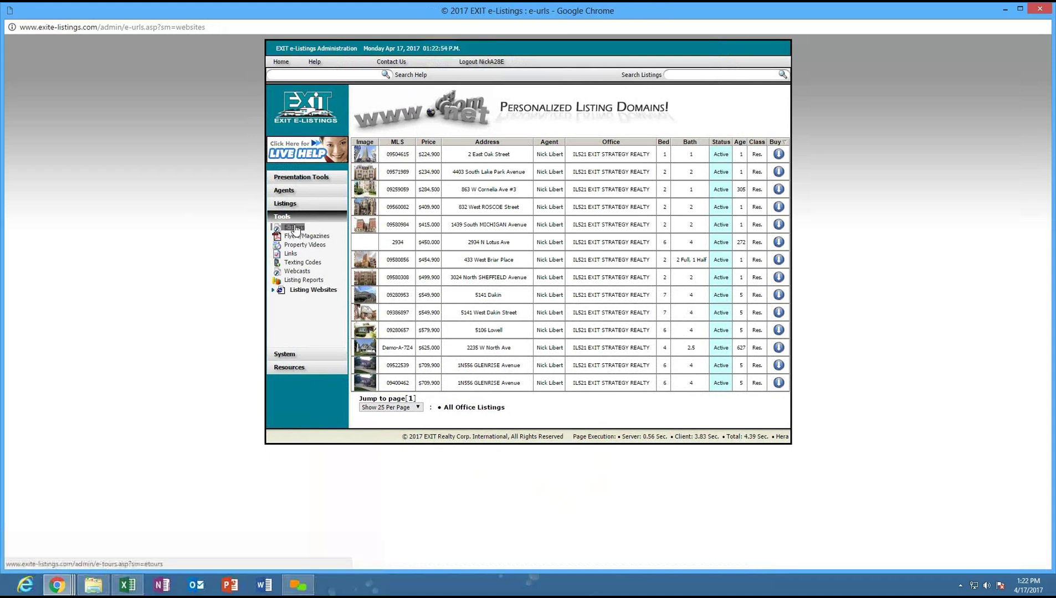
pyautogui.click(293, 255)
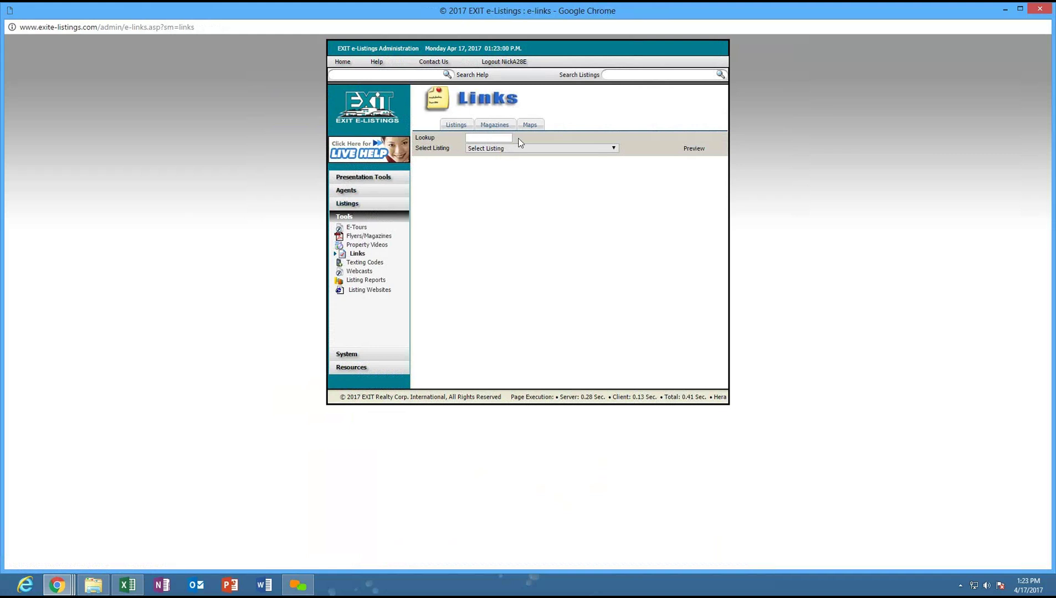
pyautogui.click(524, 150)
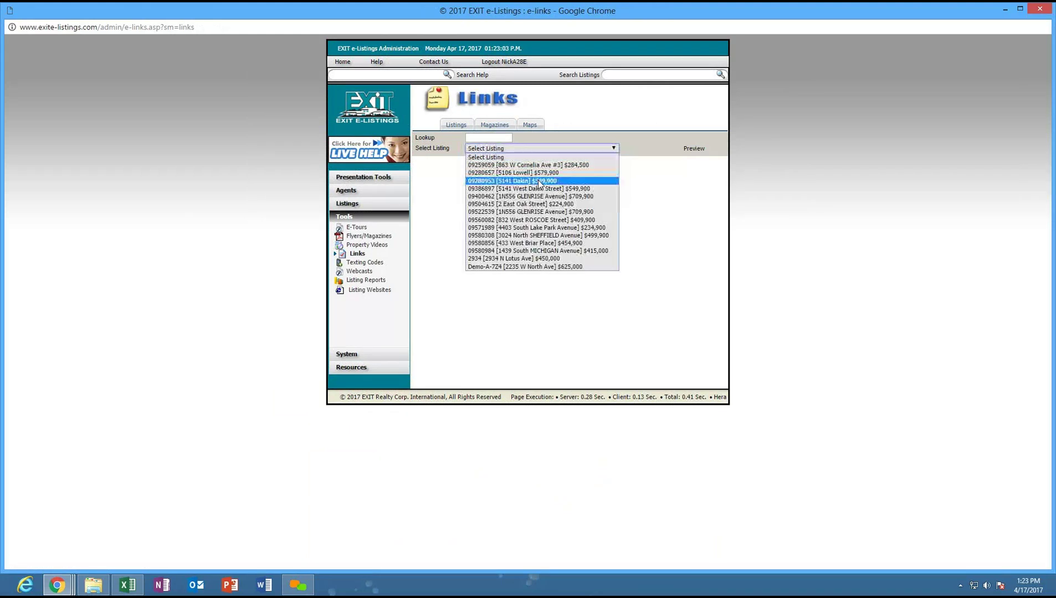
pyautogui.click(531, 250)
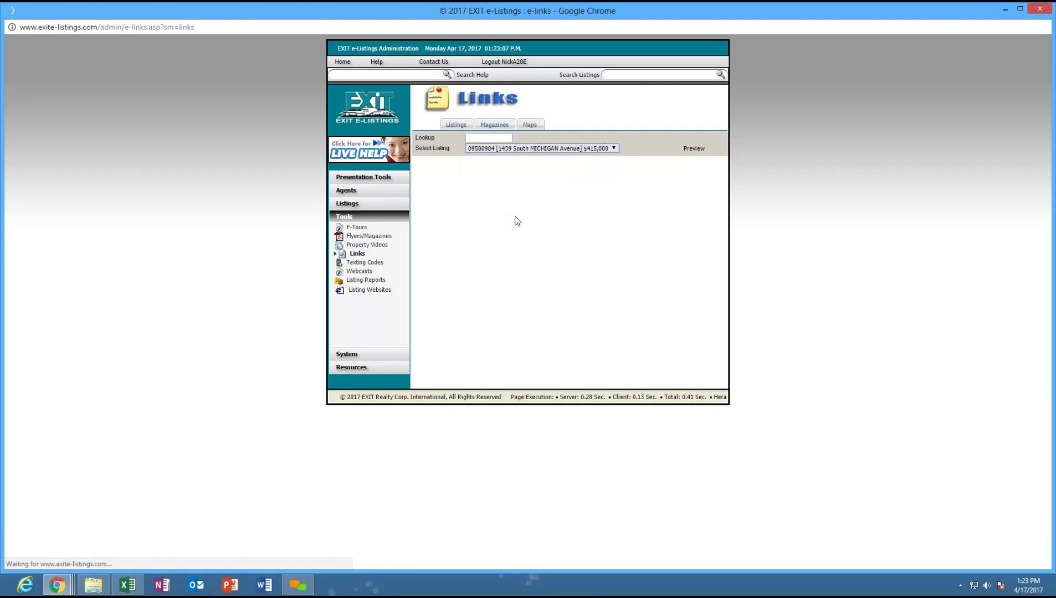
pyautogui.scroll(-3, 255, 355)
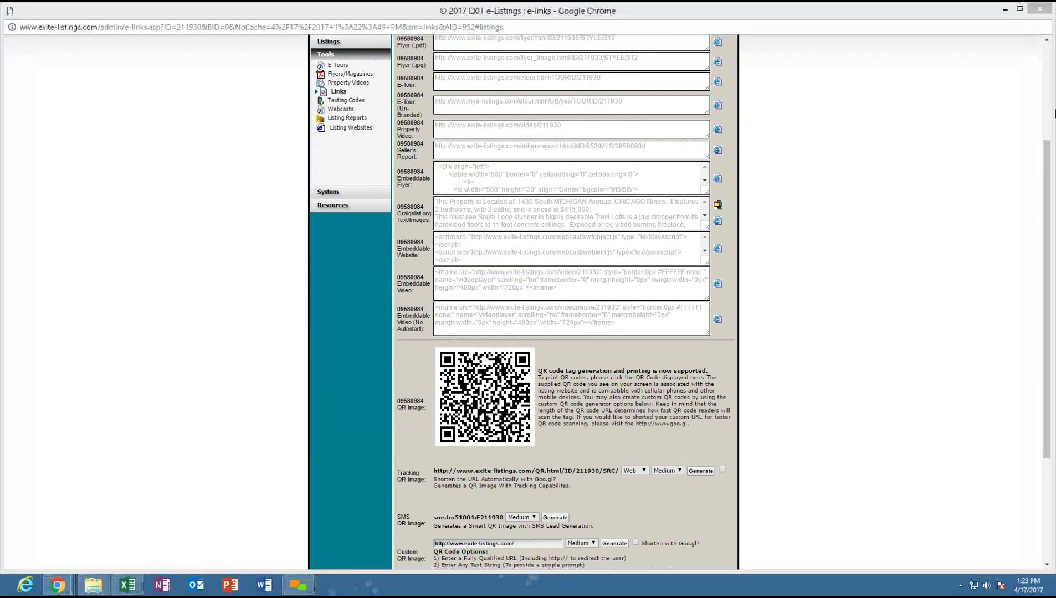
pyautogui.click(799, 132)
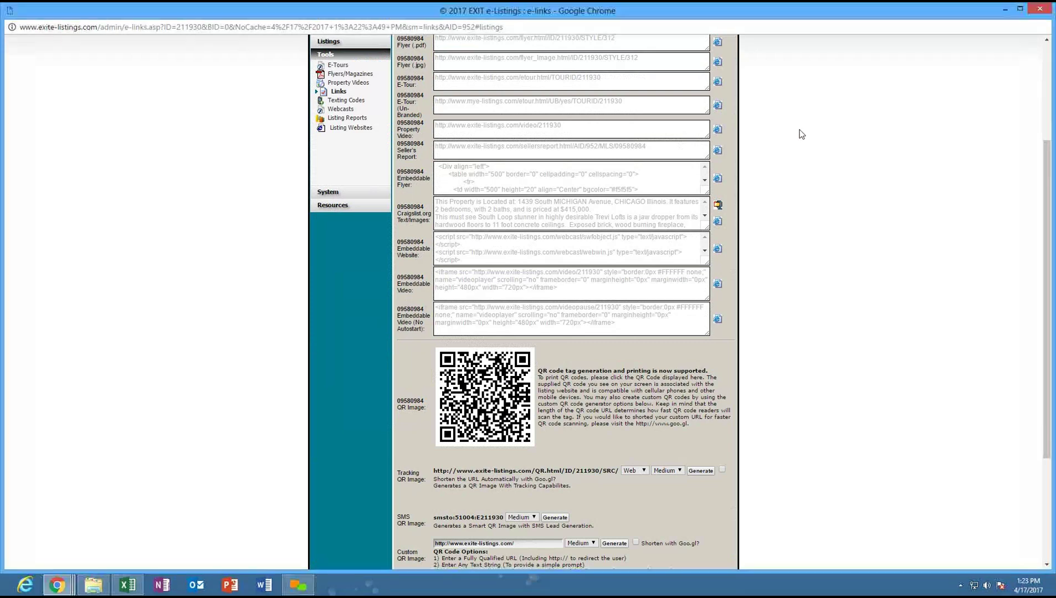
pyautogui.scroll(3, 799, 134)
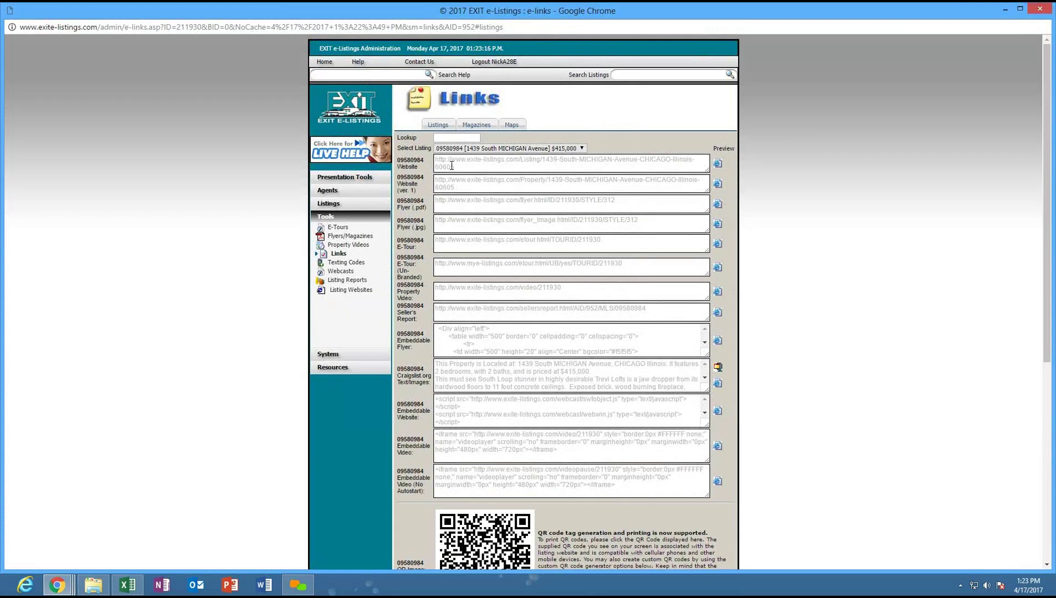
pyautogui.click(453, 169)
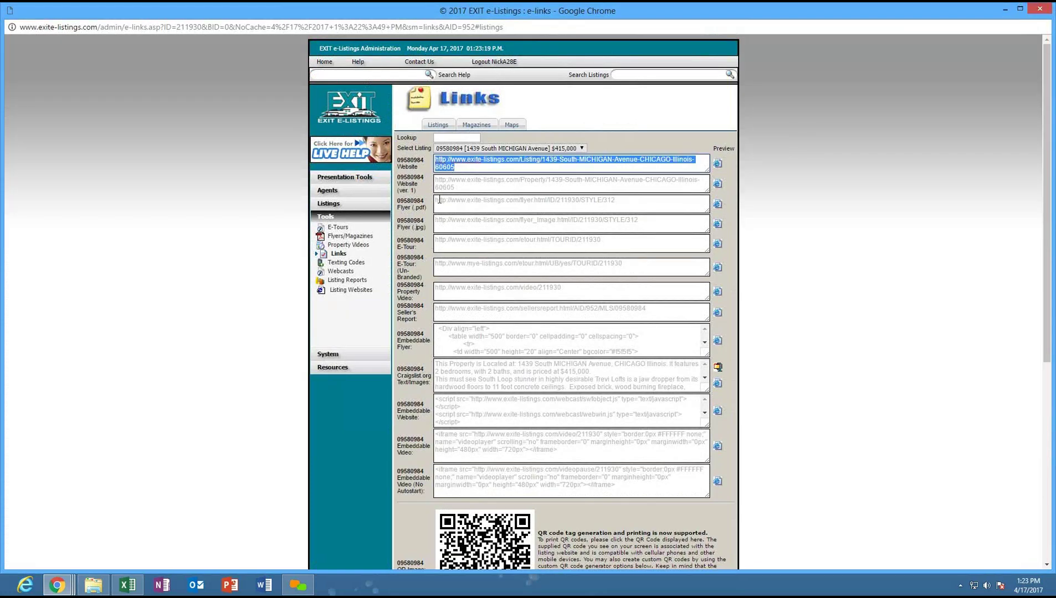
pyautogui.click(466, 170)
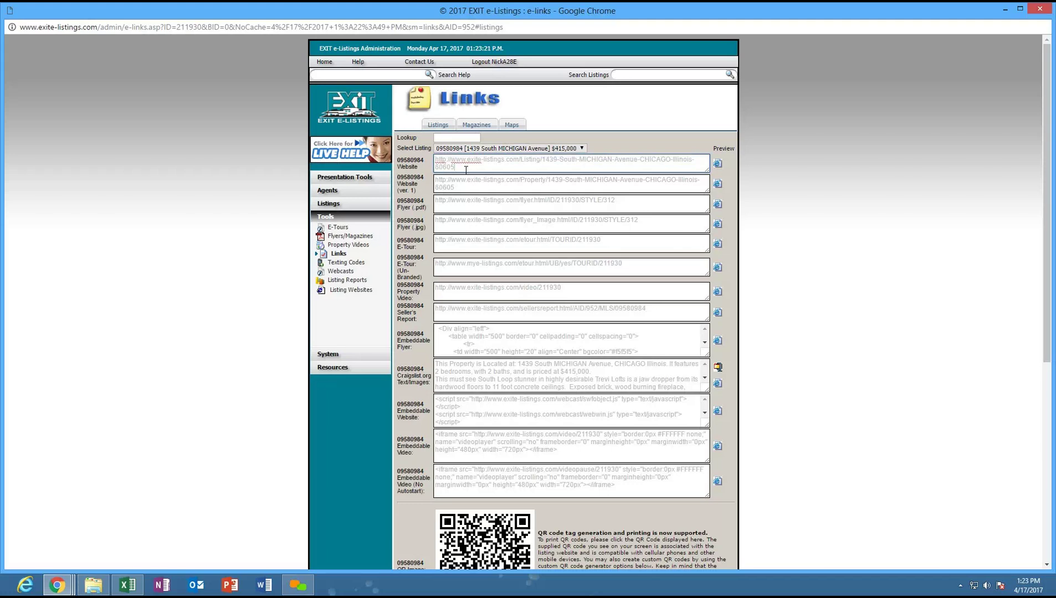
pyautogui.click(461, 168)
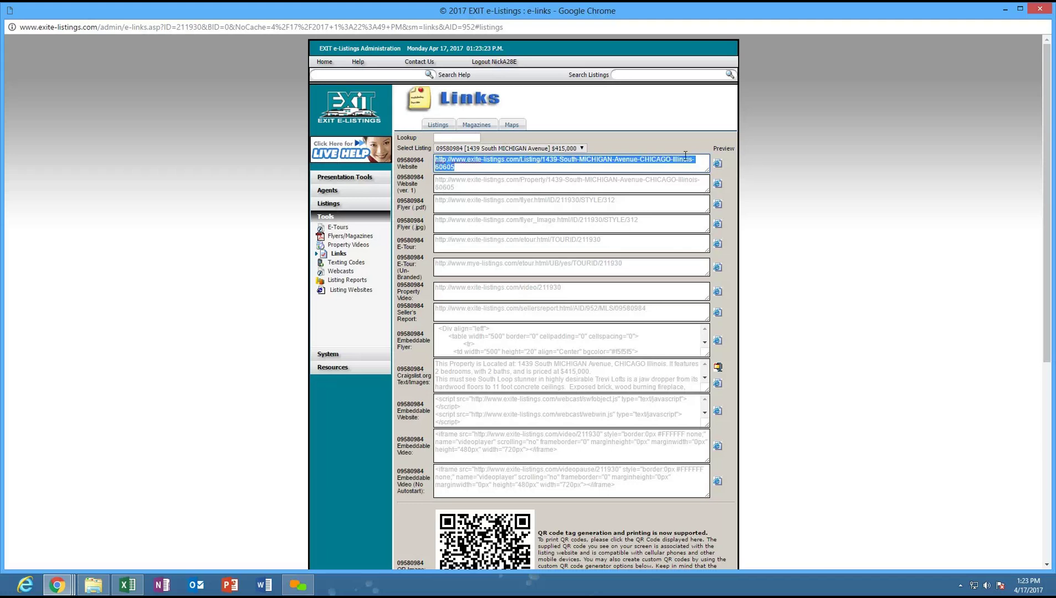
pyautogui.click(718, 164)
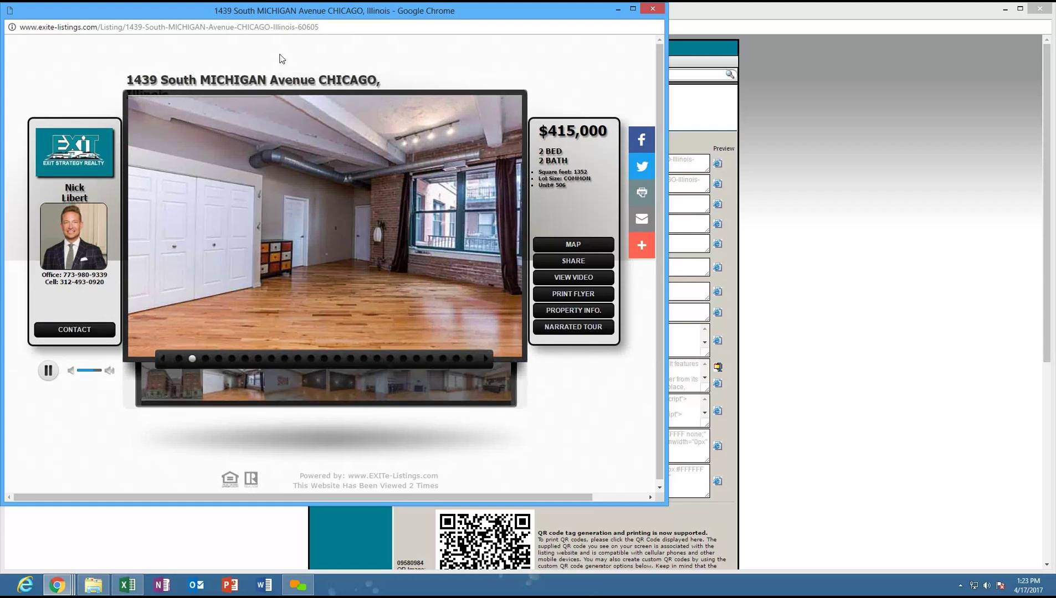
pyautogui.click(653, 8)
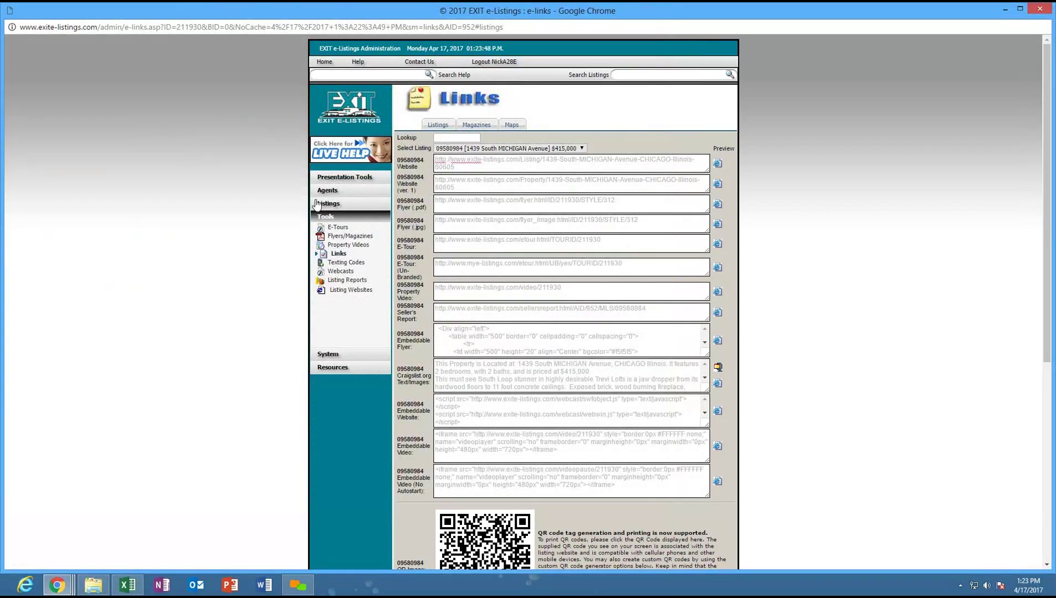
# Step: Go to the admin Home page and expand Comprehensive Website Statistics
pyautogui.click(325, 62)
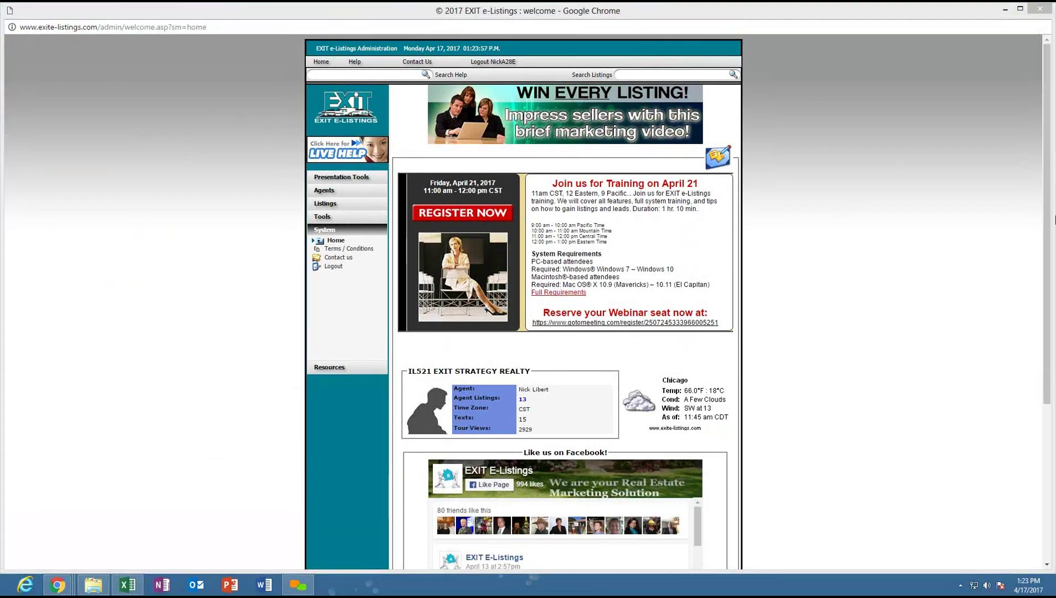
pyautogui.moveTo(698, 515); pyautogui.dragTo(716, 571)
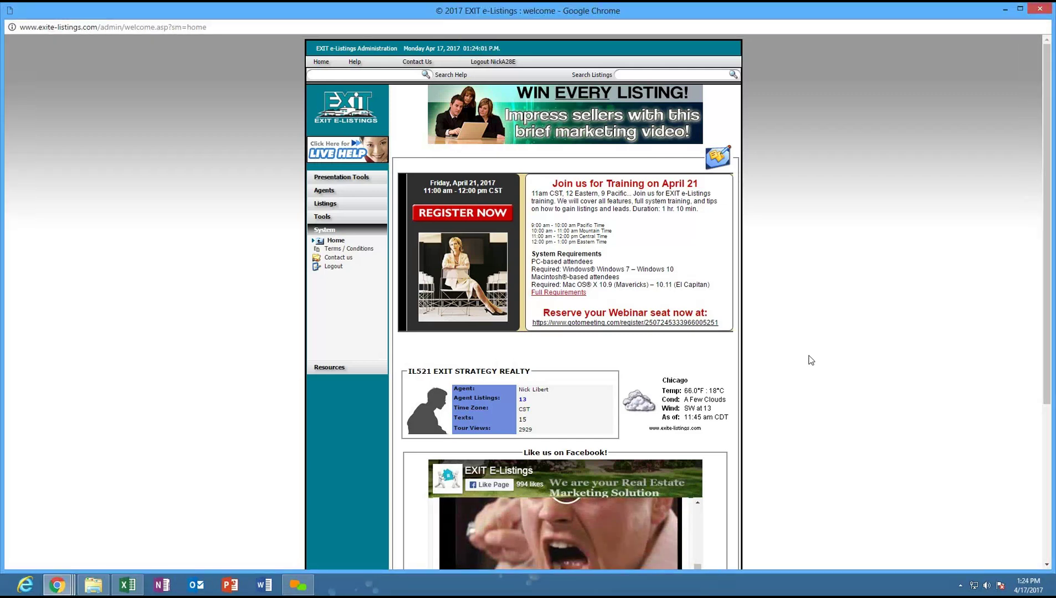
pyautogui.scroll(-4, 810, 360)
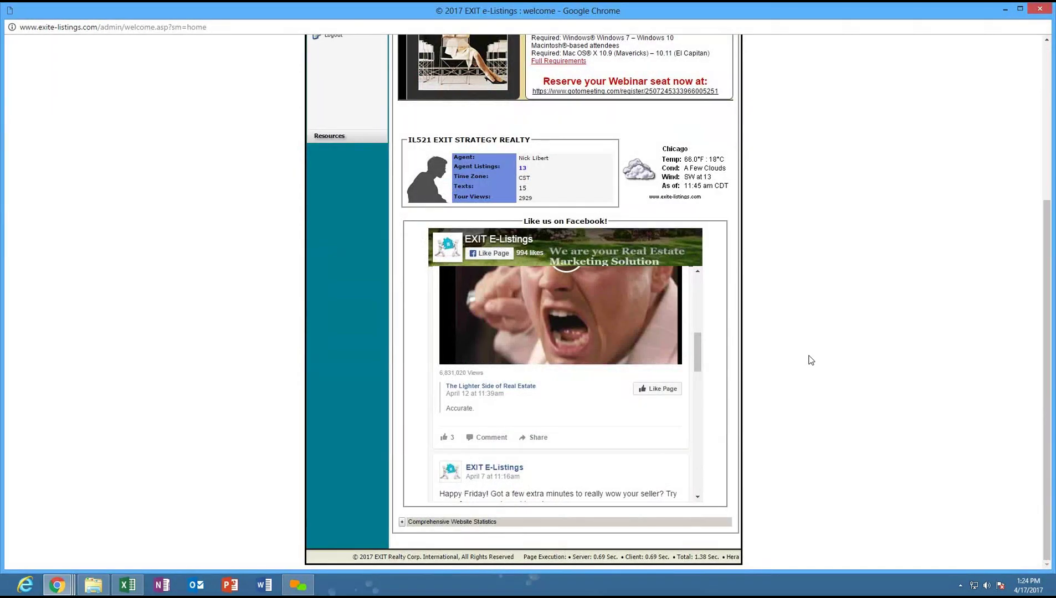
pyautogui.click(403, 521)
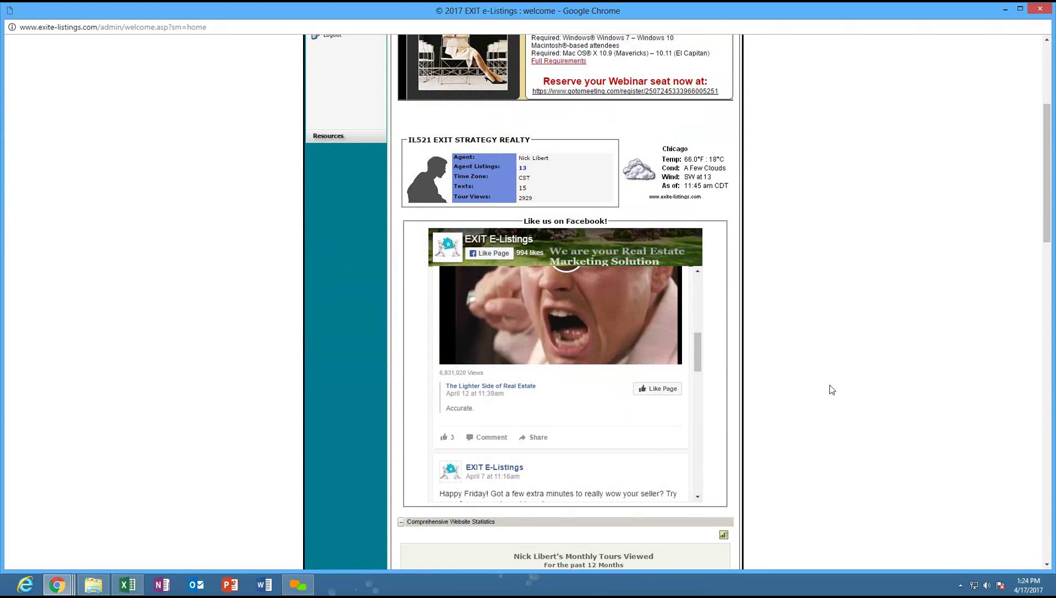
# Step: Scroll through the statistics charts and back up to the agent summary
pyautogui.scroll(-8, 832, 390)
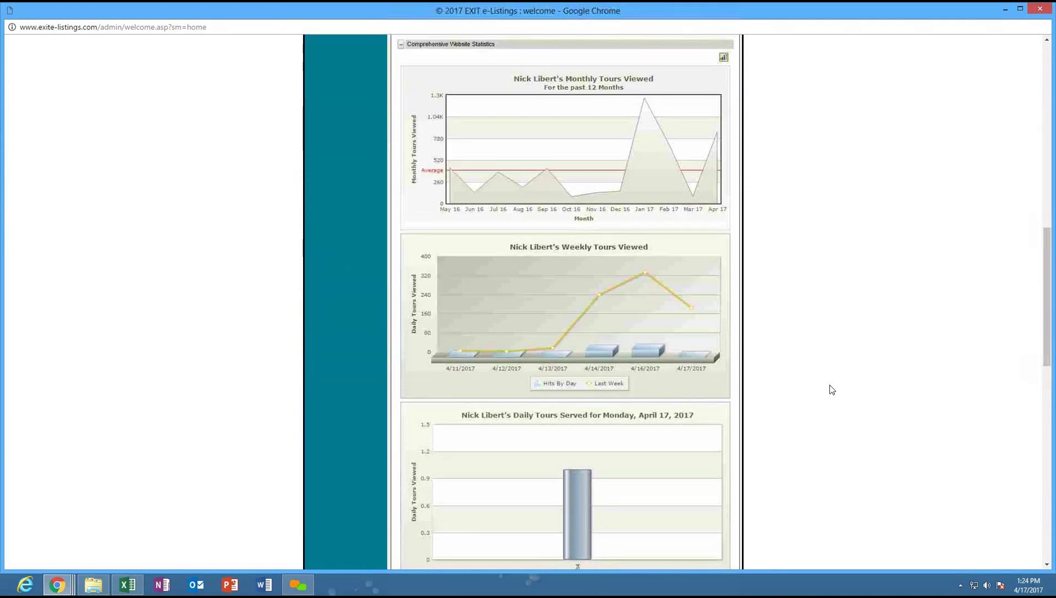
pyautogui.scroll(1, 830, 389)
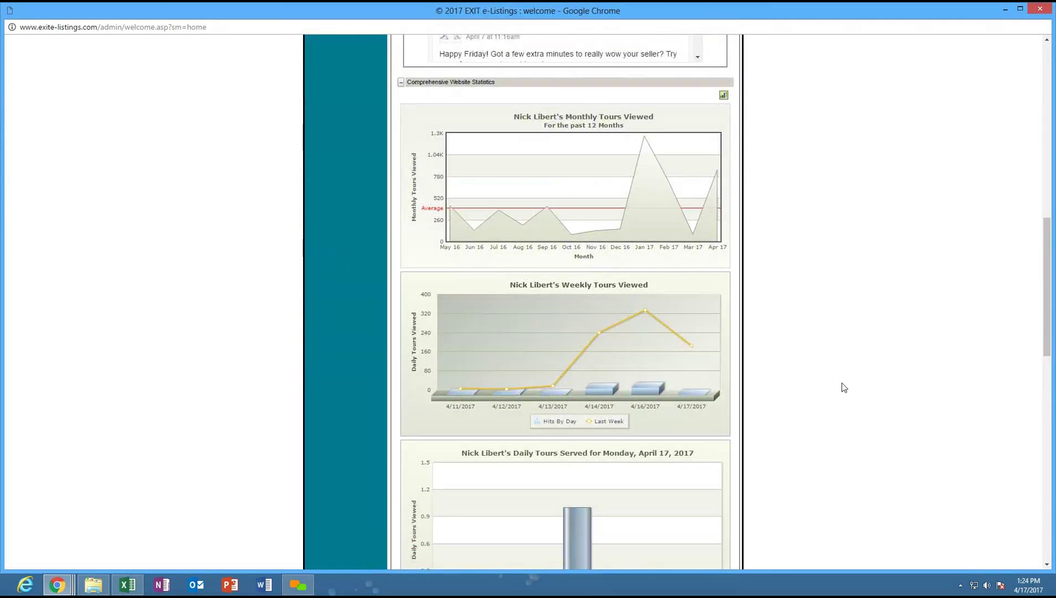
pyautogui.scroll(-5, 841, 384)
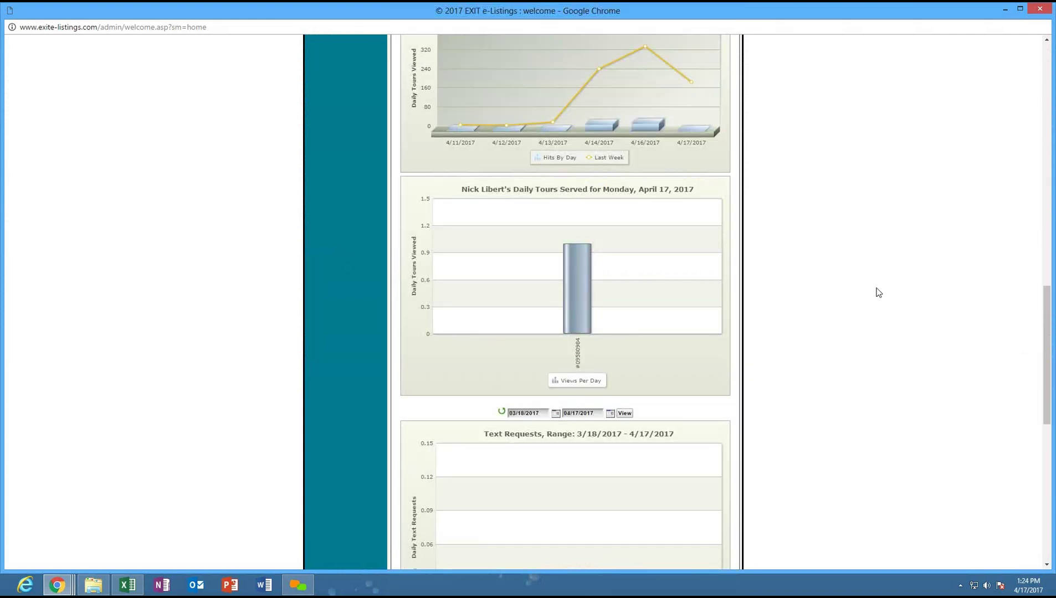
pyautogui.scroll(-3, 878, 293)
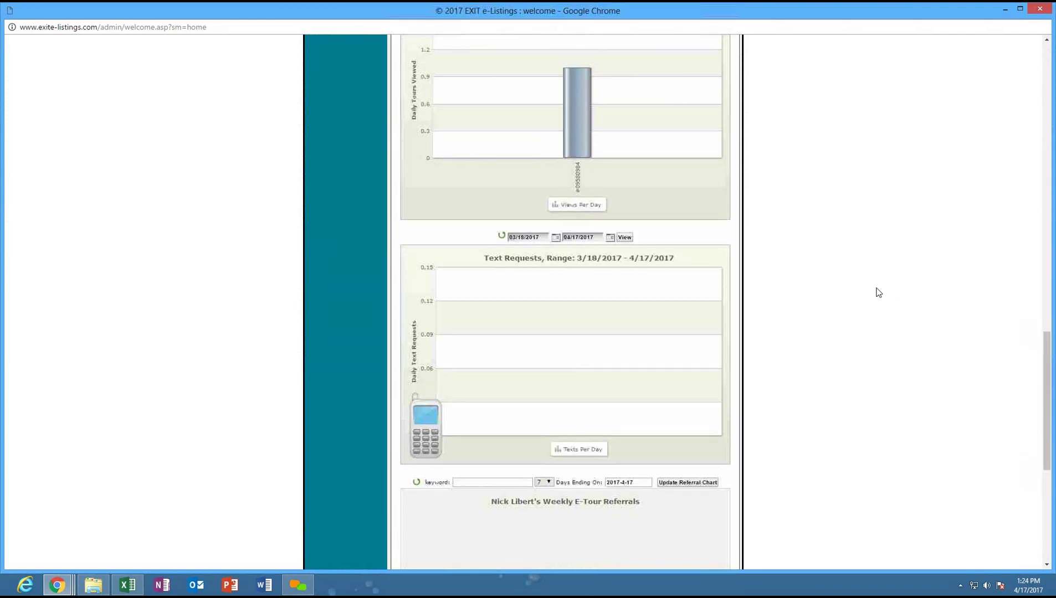
pyautogui.scroll(2, 878, 292)
pyautogui.scroll(15, 878, 293)
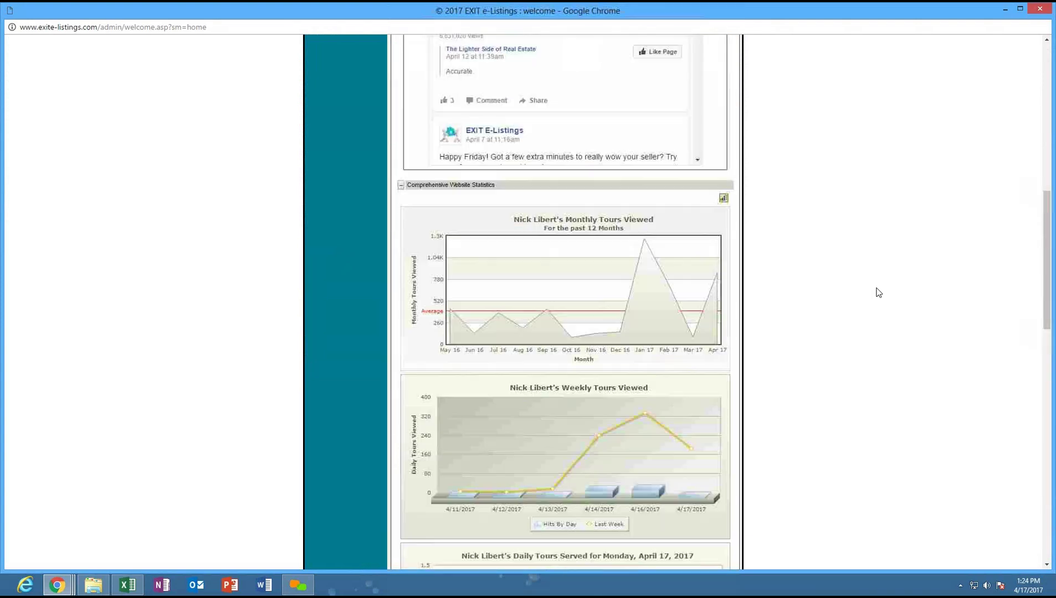
pyautogui.scroll(5, 878, 293)
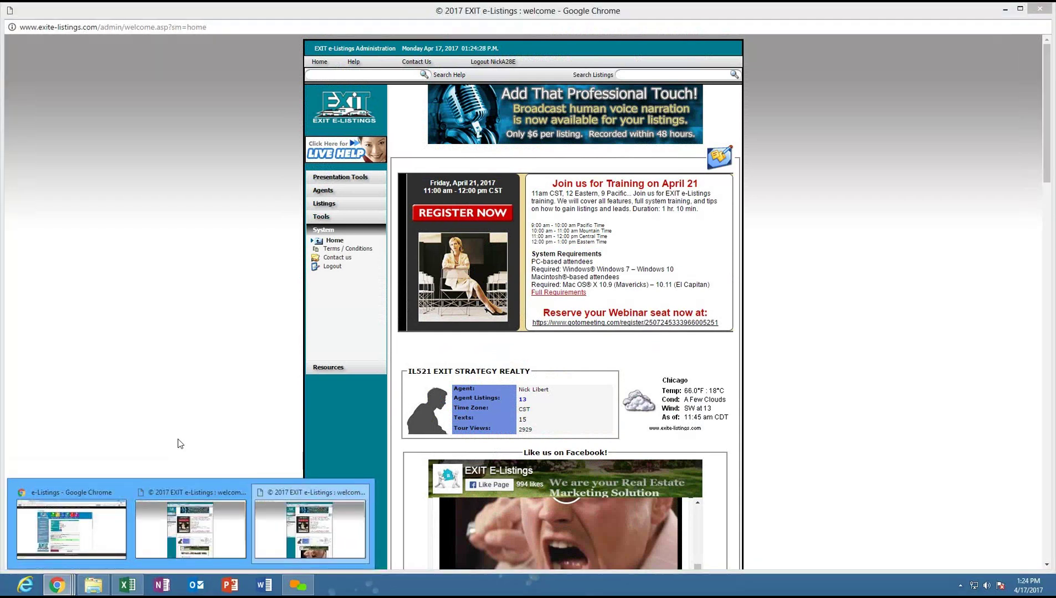
pyautogui.click(100, 487)
# Step: Bring up the realtor's Facebook timeline and highlight the new-listing post's text-to-85377 instruction
pyautogui.click(176, 12)
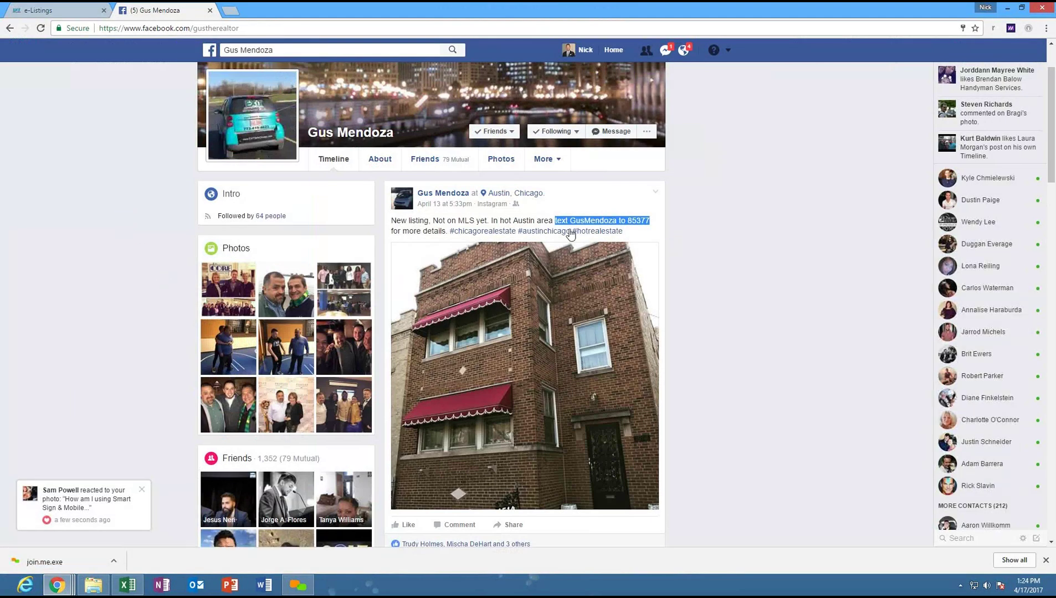
pyautogui.moveTo(392, 221); pyautogui.dragTo(685, 220)
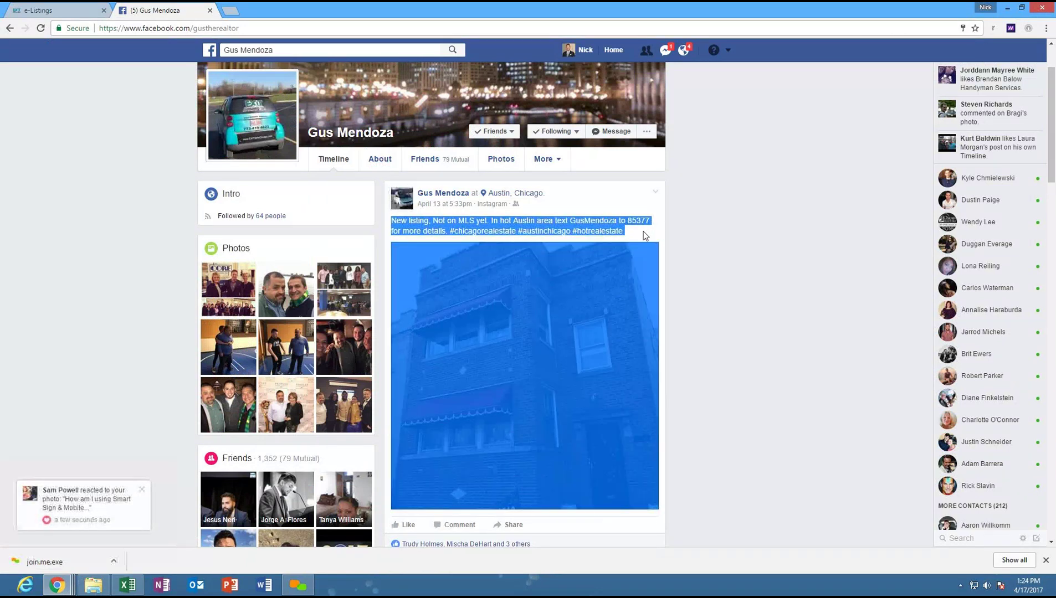
pyautogui.click(116, 233)
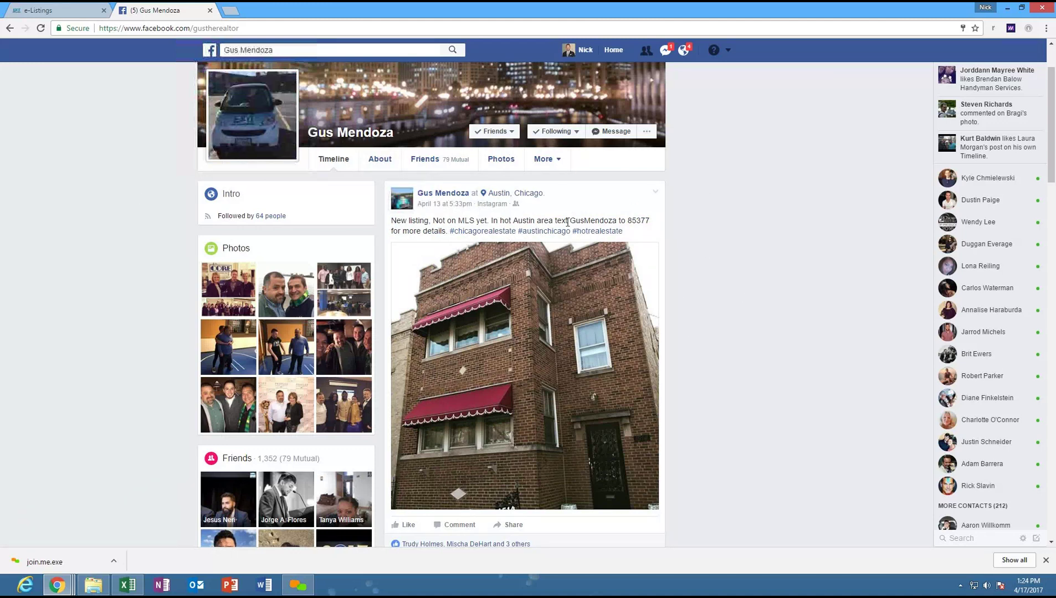
pyautogui.moveTo(554, 221); pyautogui.dragTo(648, 224)
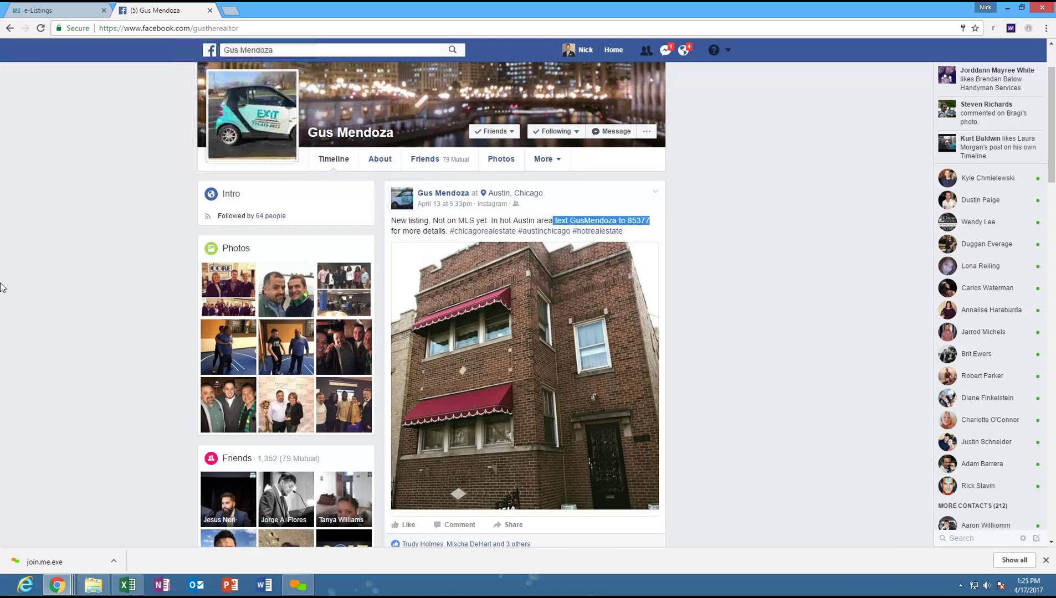
pyautogui.click(86, 266)
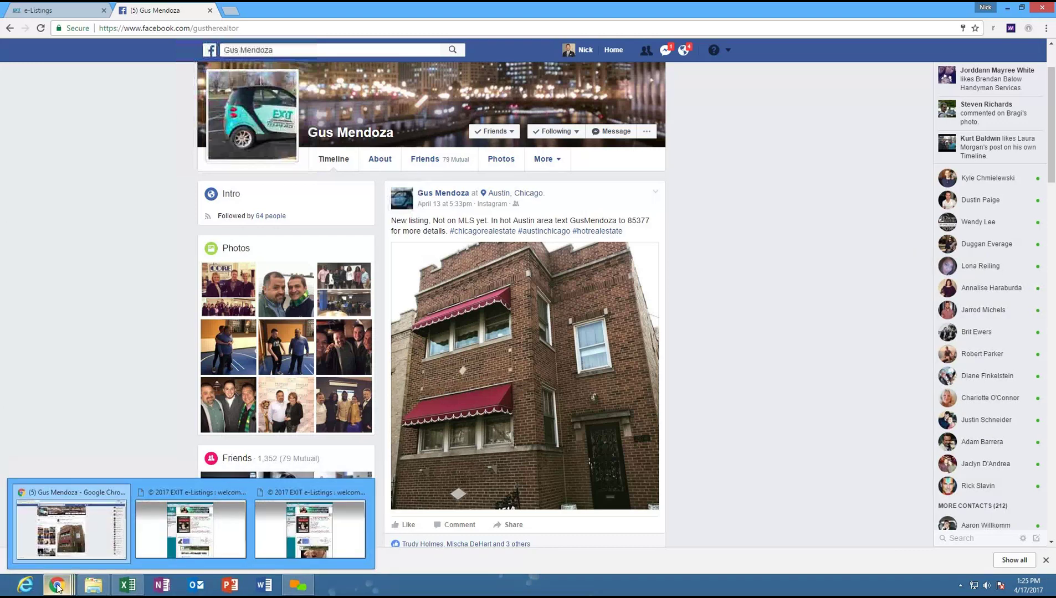
# Step: View the IMG_1927 for-sale sign photo full-screen, then return to Downloads and the Documents library
pyautogui.click(96, 591)
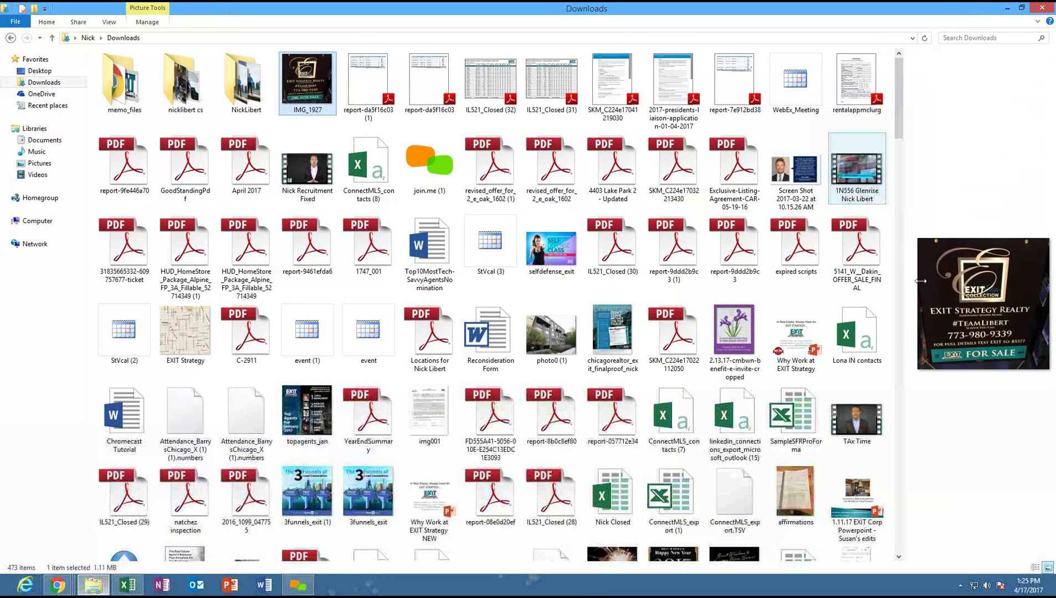
pyautogui.press('super')
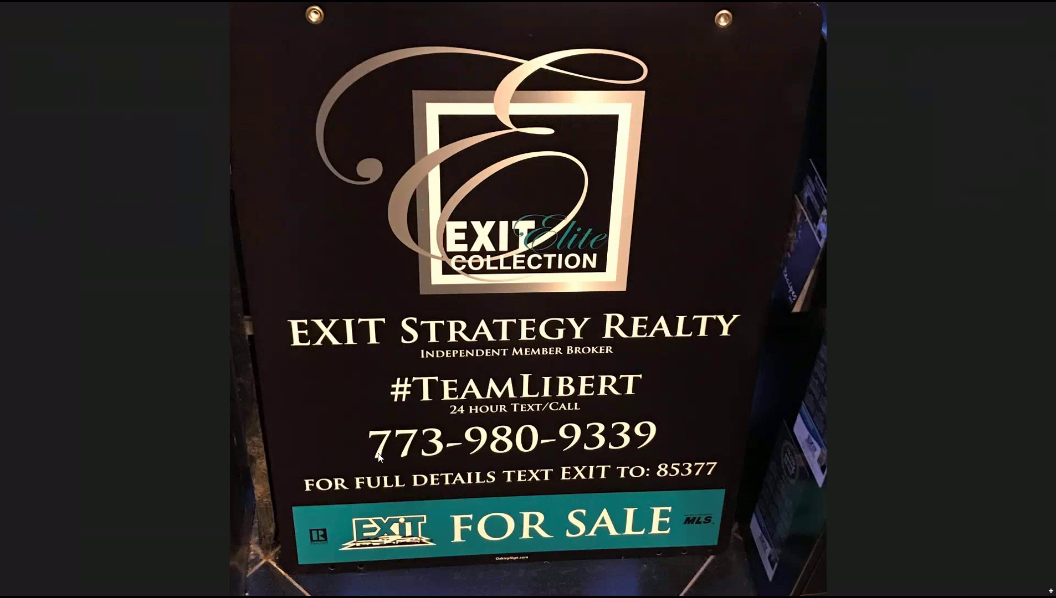
pyautogui.click(10, 594)
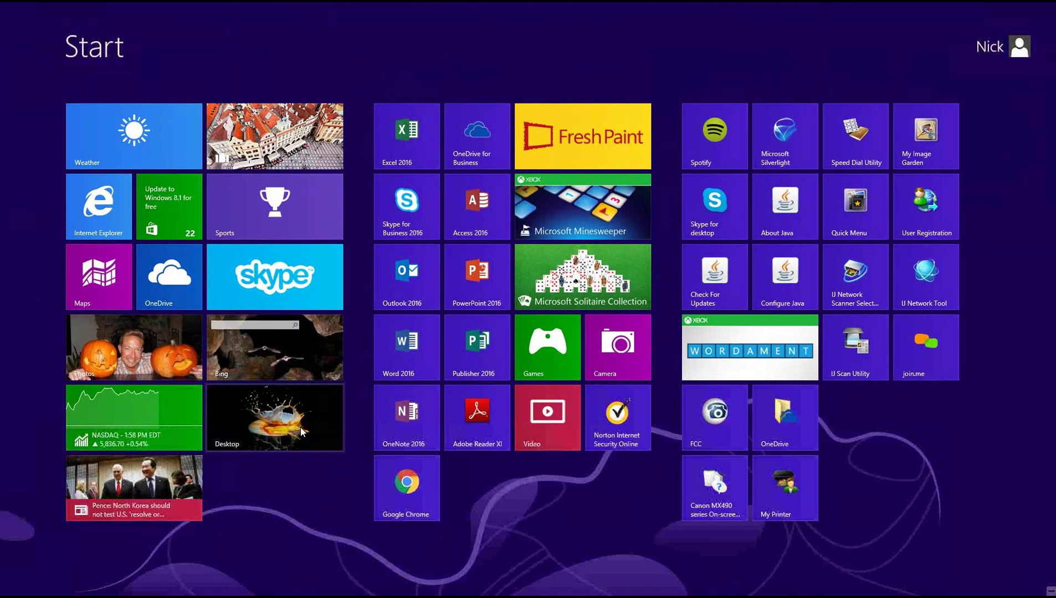
pyautogui.click(300, 427)
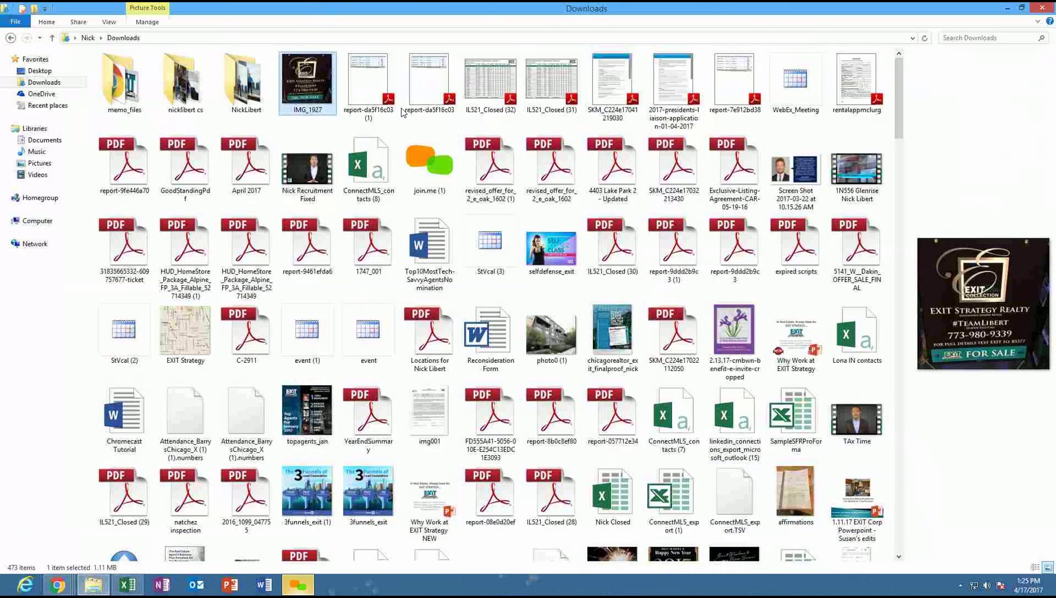
pyautogui.click(47, 140)
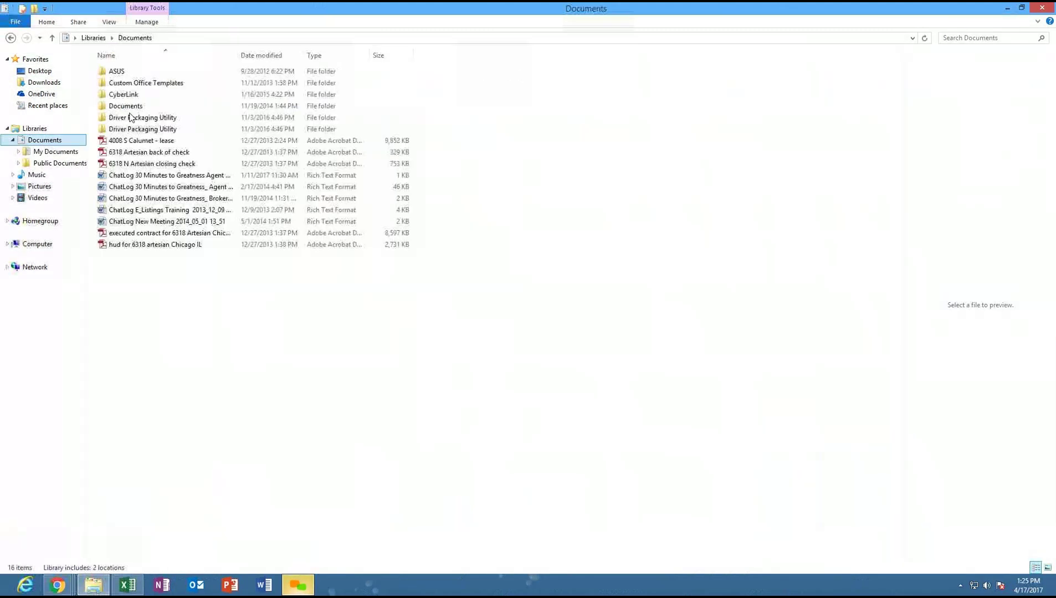
# Step: Go to Public Documents > NLP Group and view 'NLP signage example yard.jpg' full-screen, then close it
pyautogui.click(138, 106)
pyautogui.press('Return')
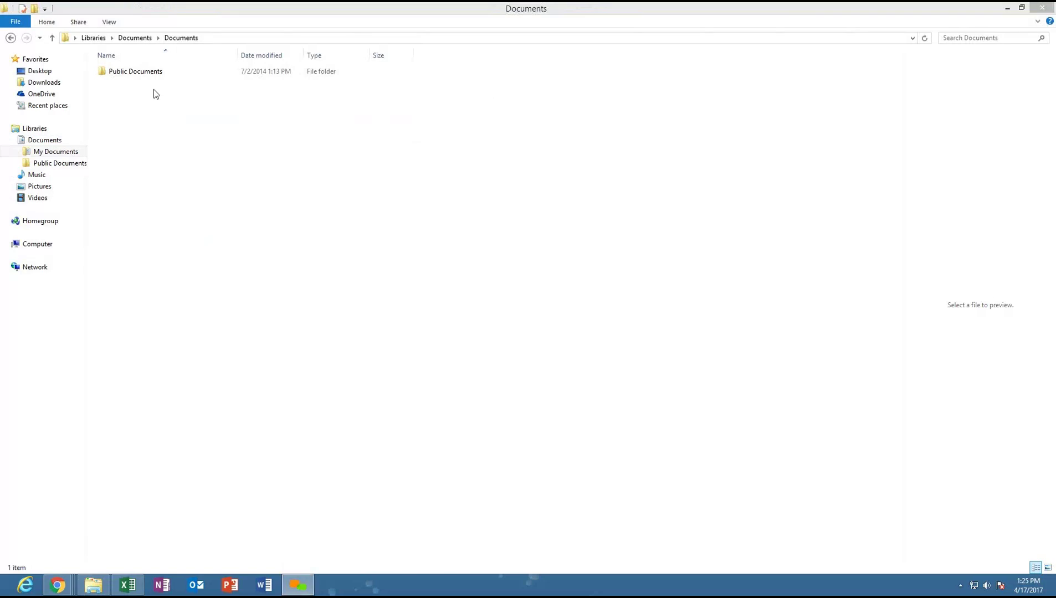
pyautogui.doubleClick(115, 72)
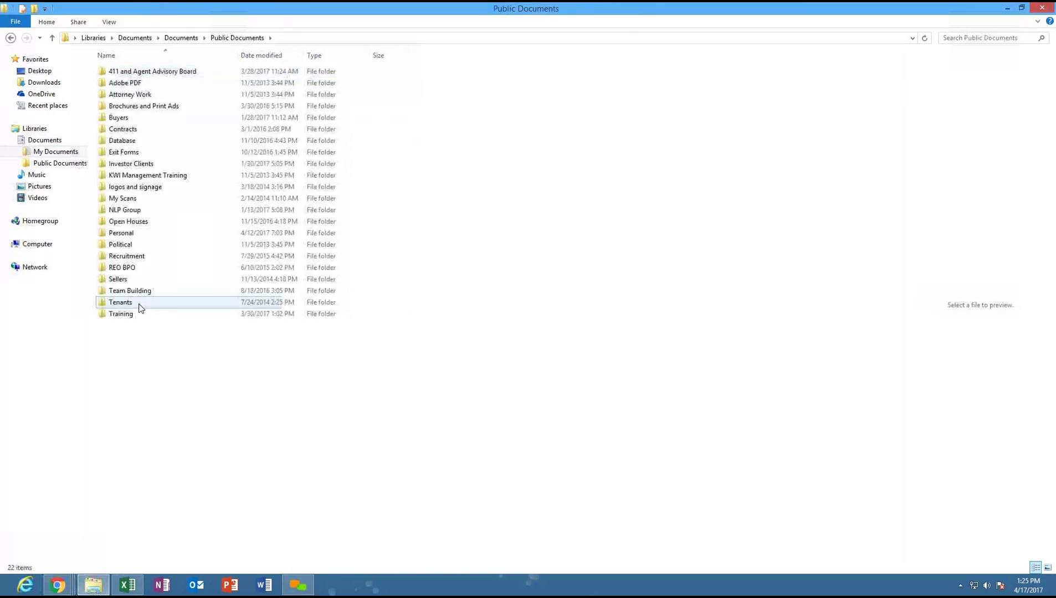
pyautogui.click(126, 211)
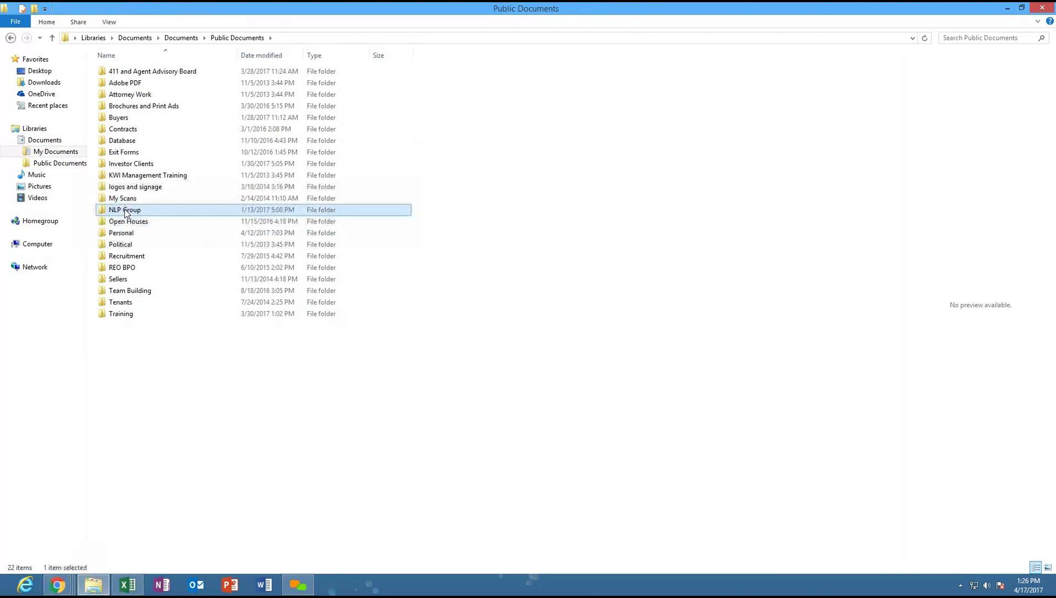
pyautogui.doubleClick(126, 212)
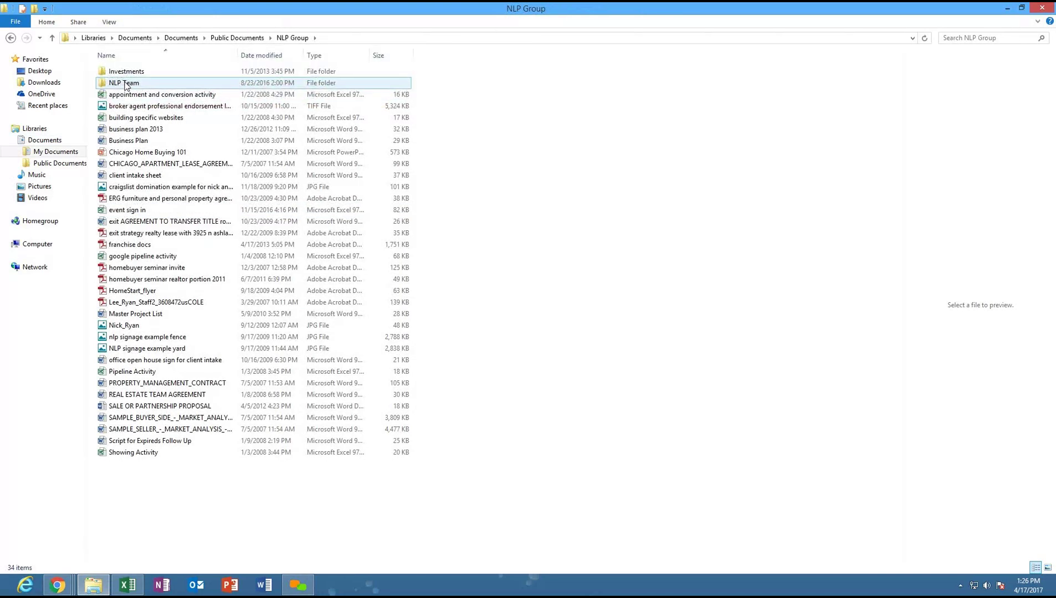
pyautogui.doubleClick(163, 353)
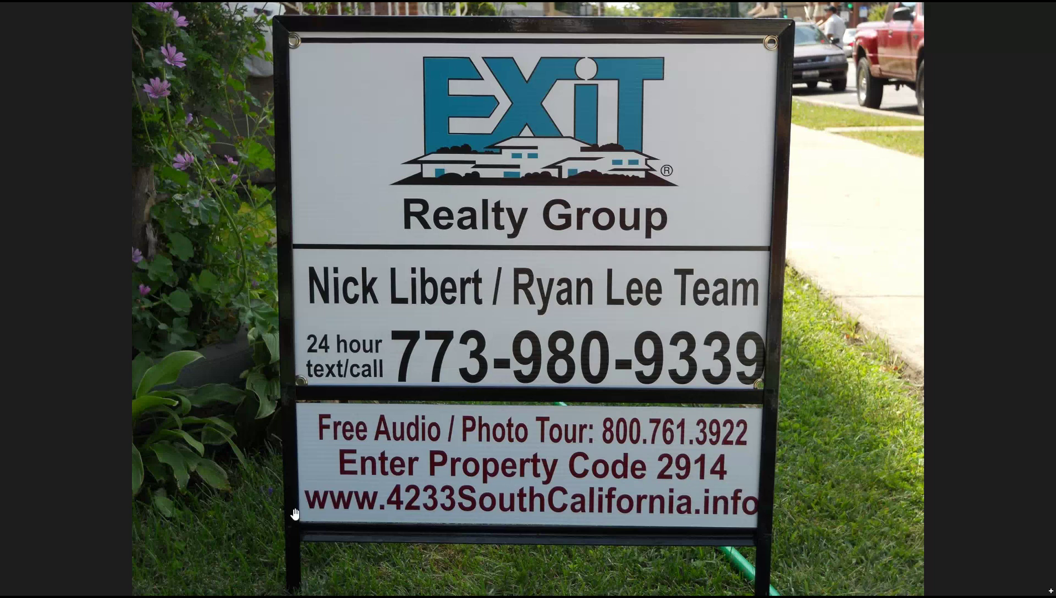
pyautogui.click(3, 593)
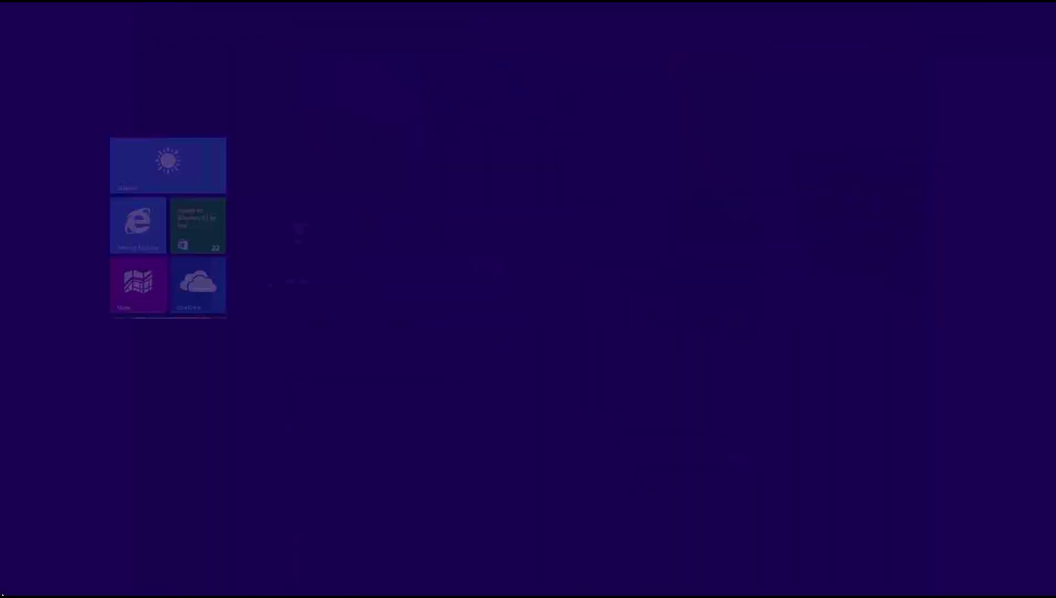
# Step: Back on the Facebook post, highlight the text code and the 85377 number, then return to e-Listings
pyautogui.click(285, 402)
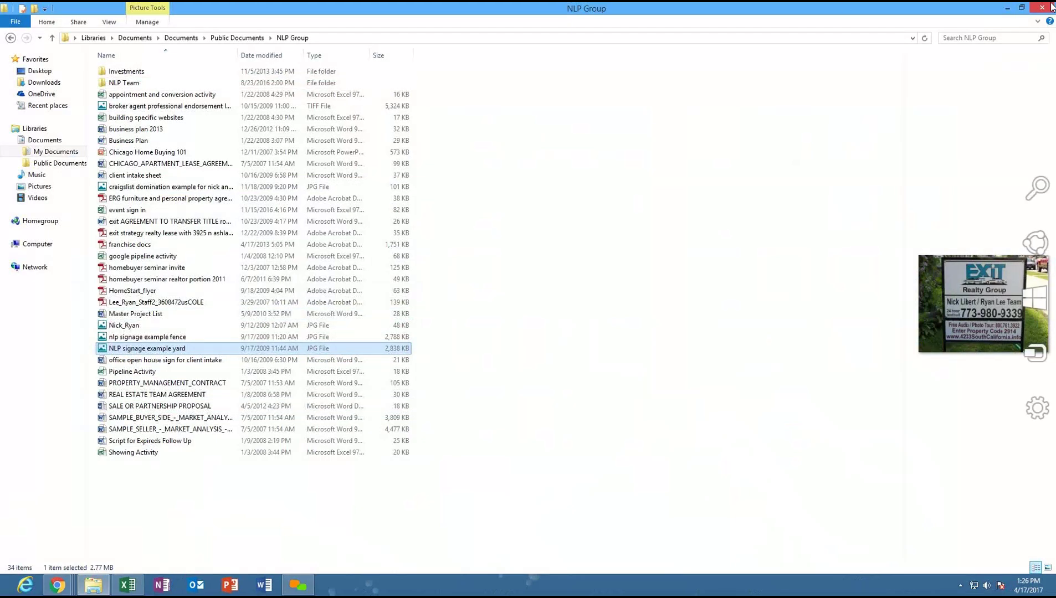
pyautogui.hotkey('alt', 'Tab')
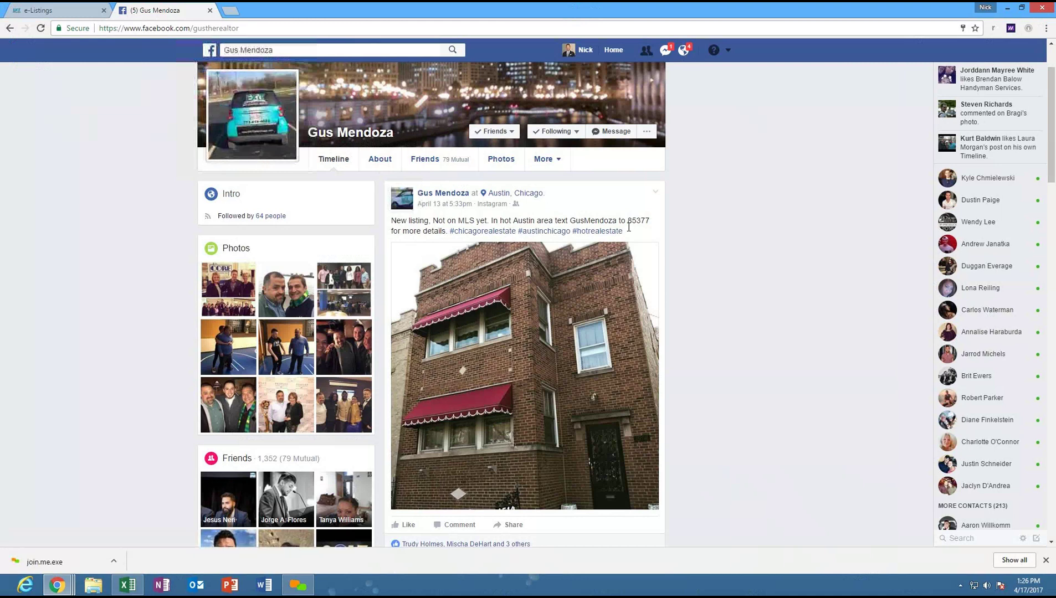
pyautogui.moveTo(571, 220); pyautogui.dragTo(649, 221)
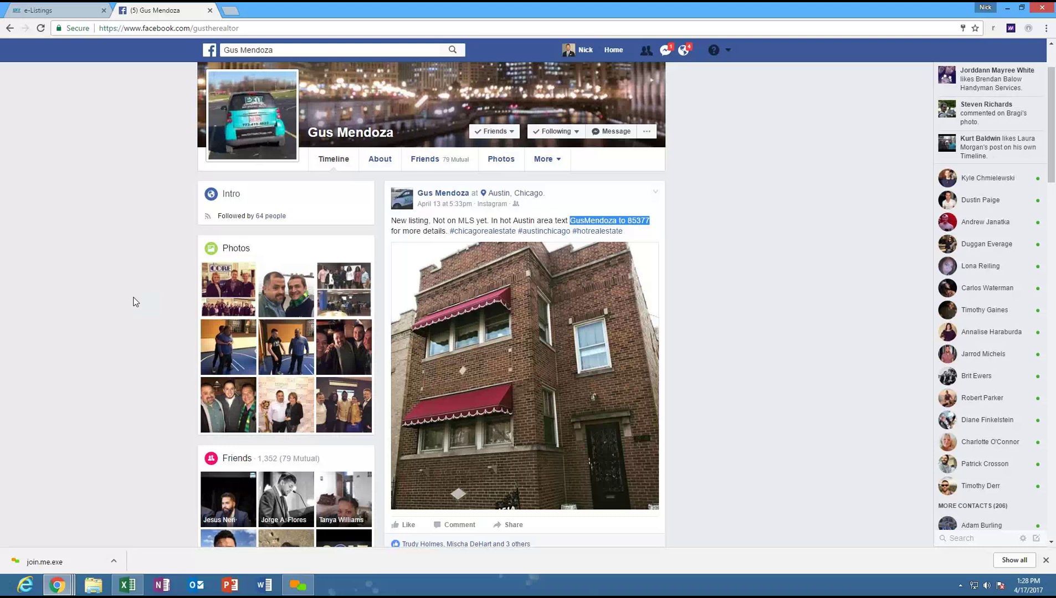
pyautogui.click(43, 10)
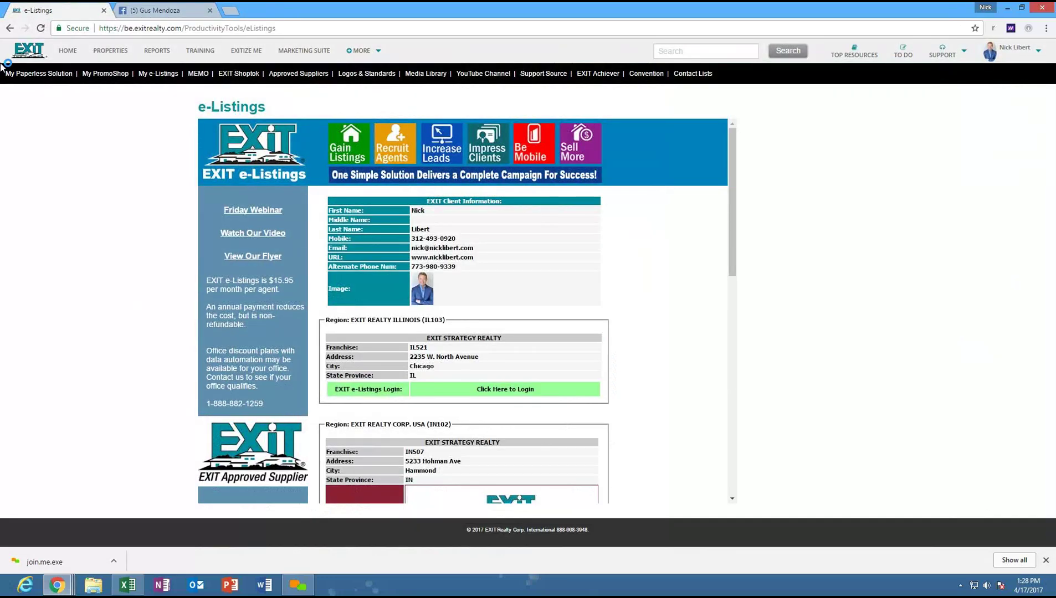
# Step: Reload e-Listings, go HOME, and choose Mobile Business Card from the account menu
pyautogui.click(105, 74)
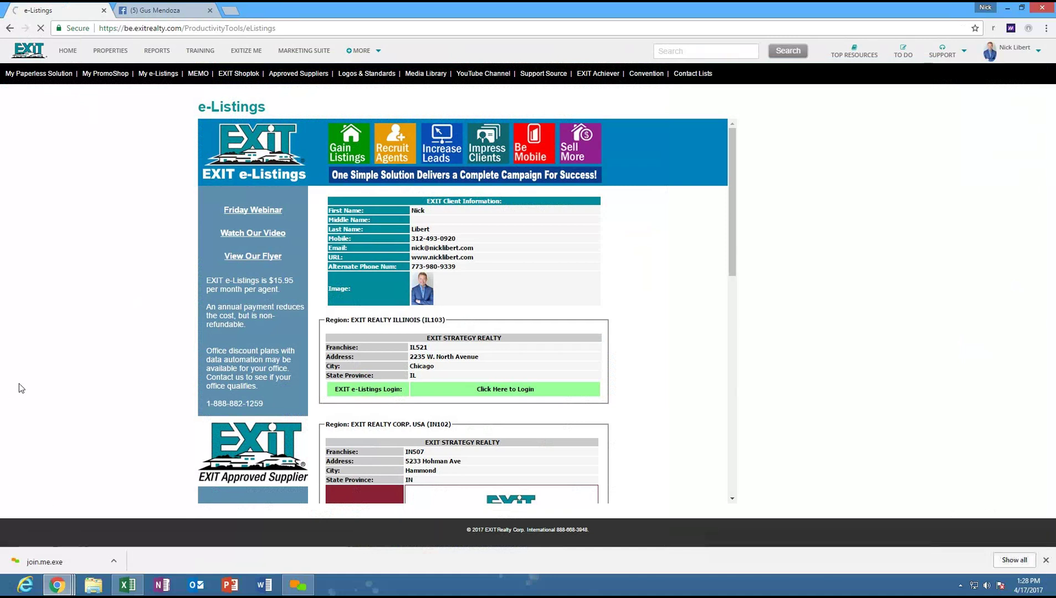
pyautogui.click(68, 51)
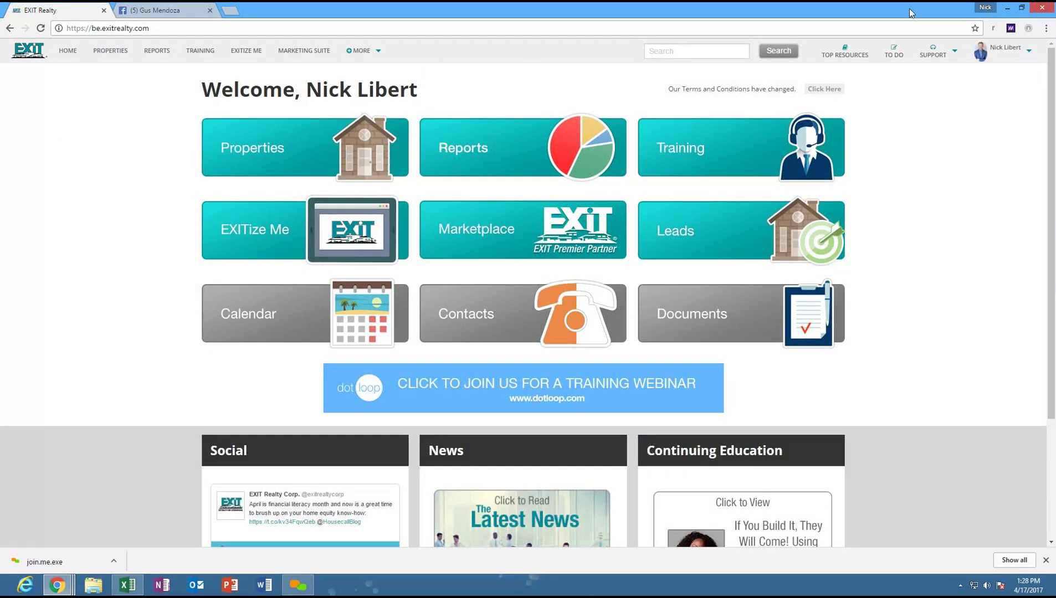
pyautogui.click(979, 51)
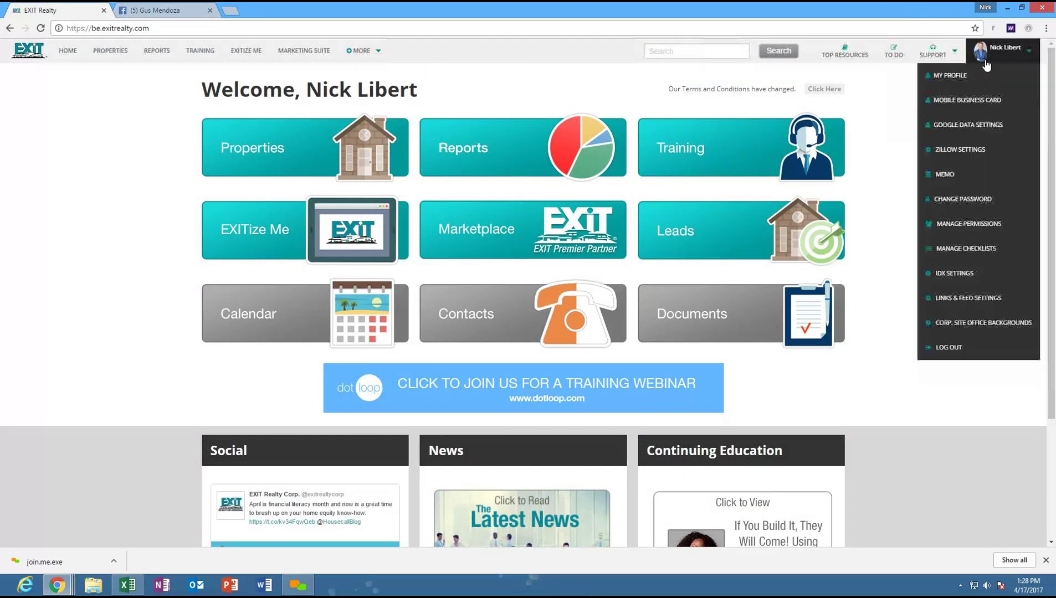
pyautogui.click(935, 101)
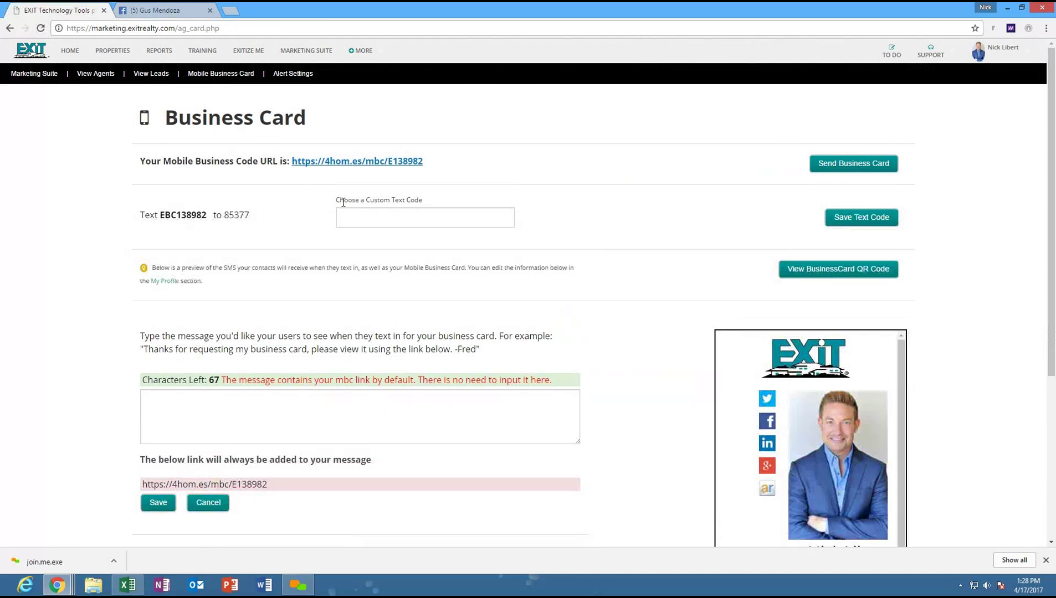
# Step: Enter the agent's surname as the custom text code for 85377, checking it against the Facebook post
pyautogui.click(358, 222)
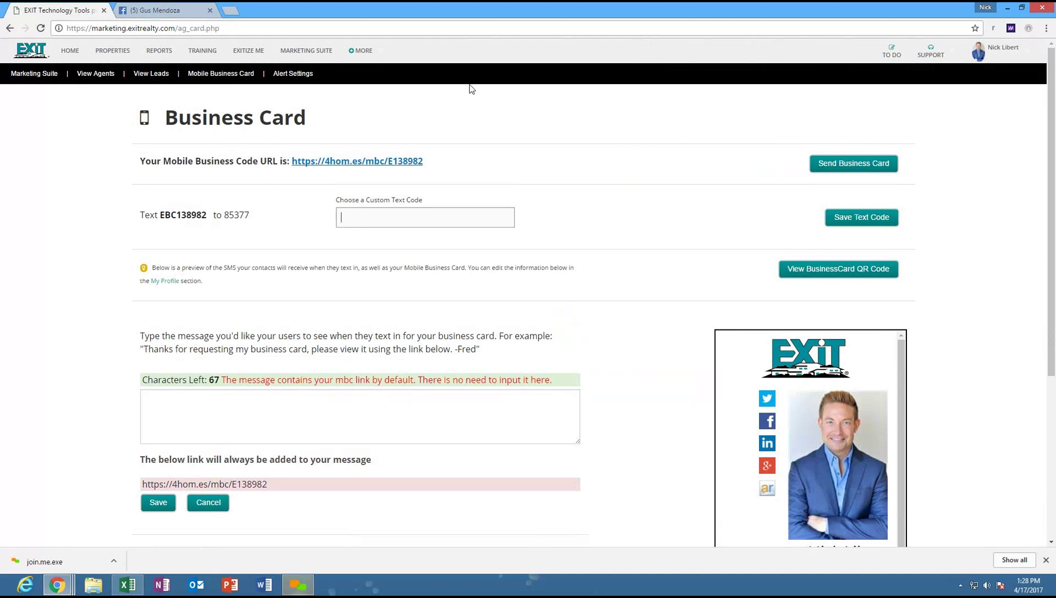
pyautogui.click(355, 219)
pyautogui.write('Libert')
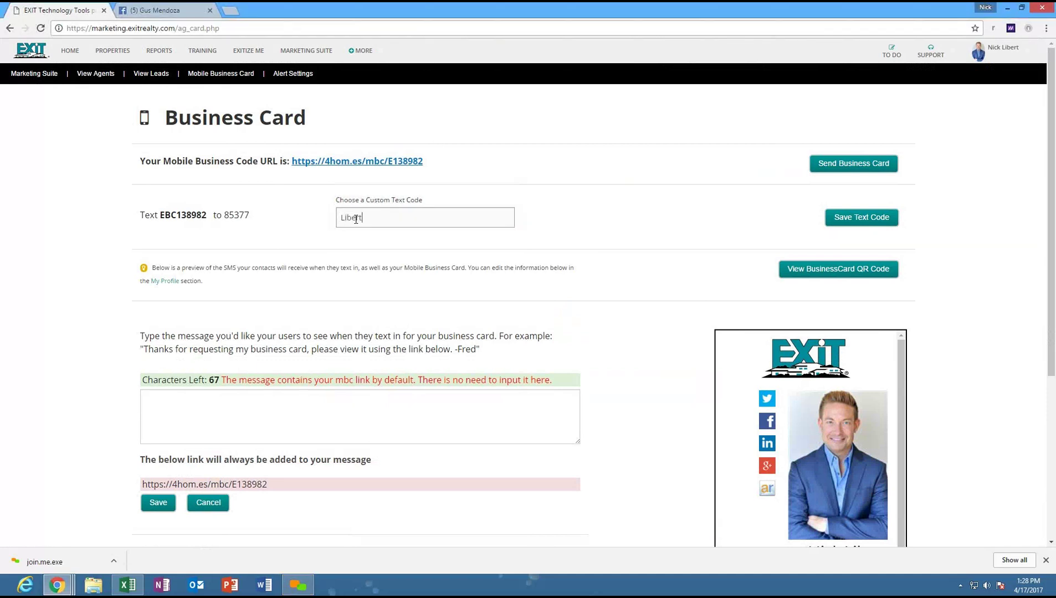
pyautogui.moveTo(225, 216); pyautogui.dragTo(253, 223)
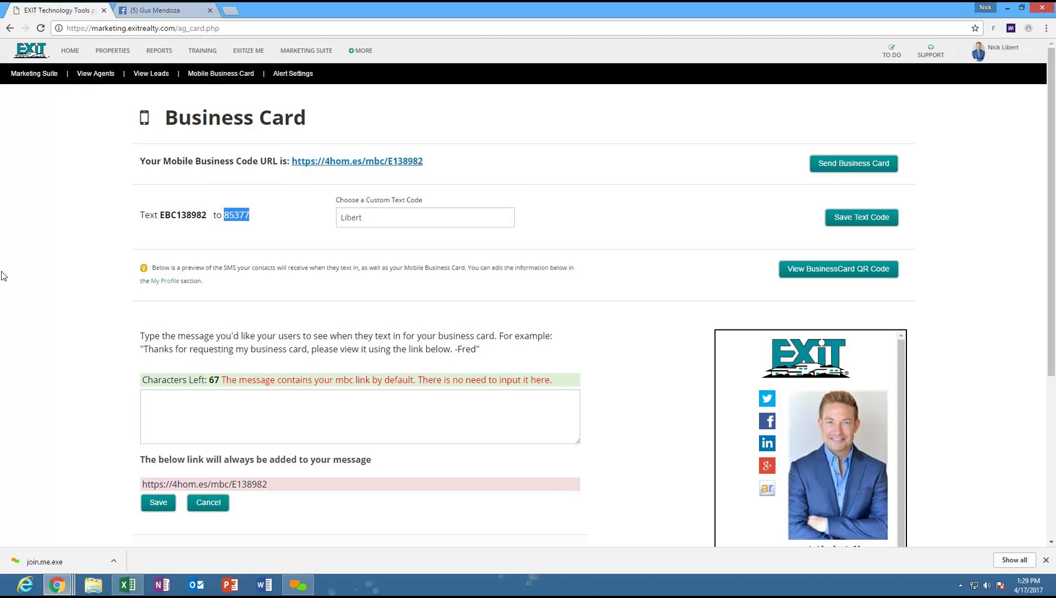
pyautogui.click(156, 11)
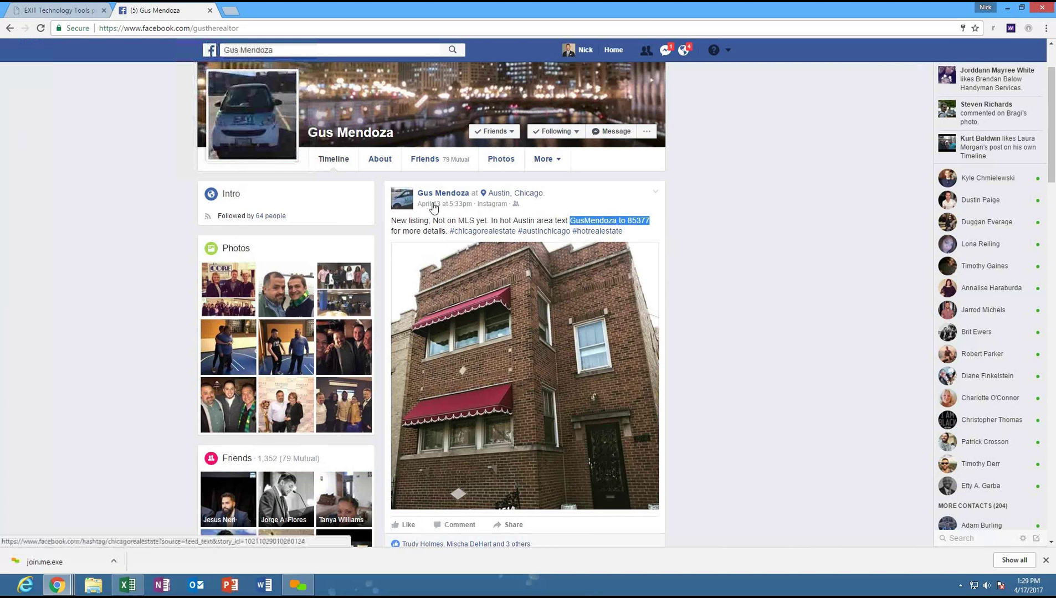
pyautogui.click(60, 9)
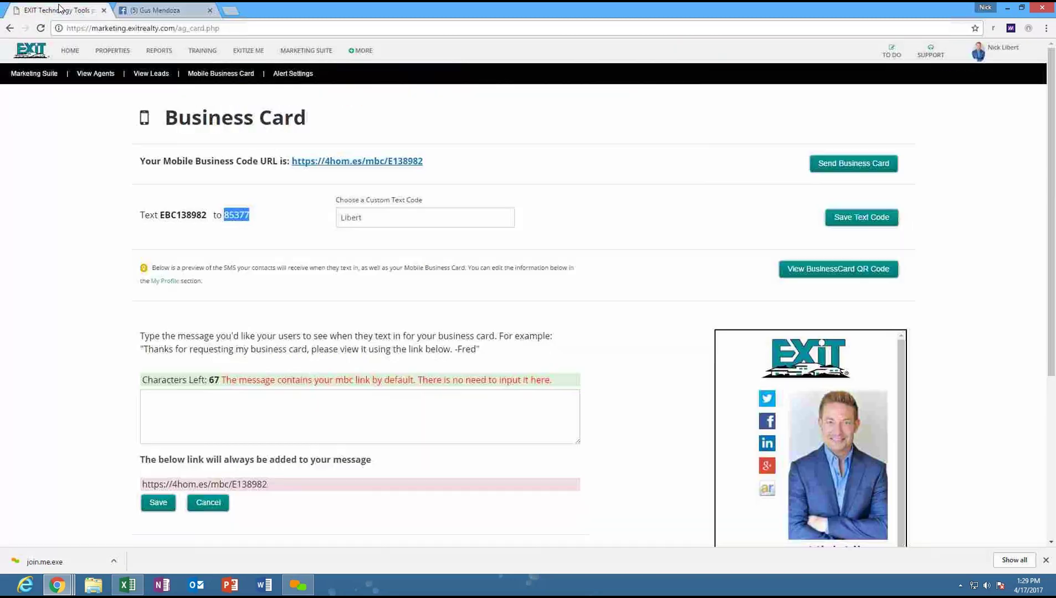